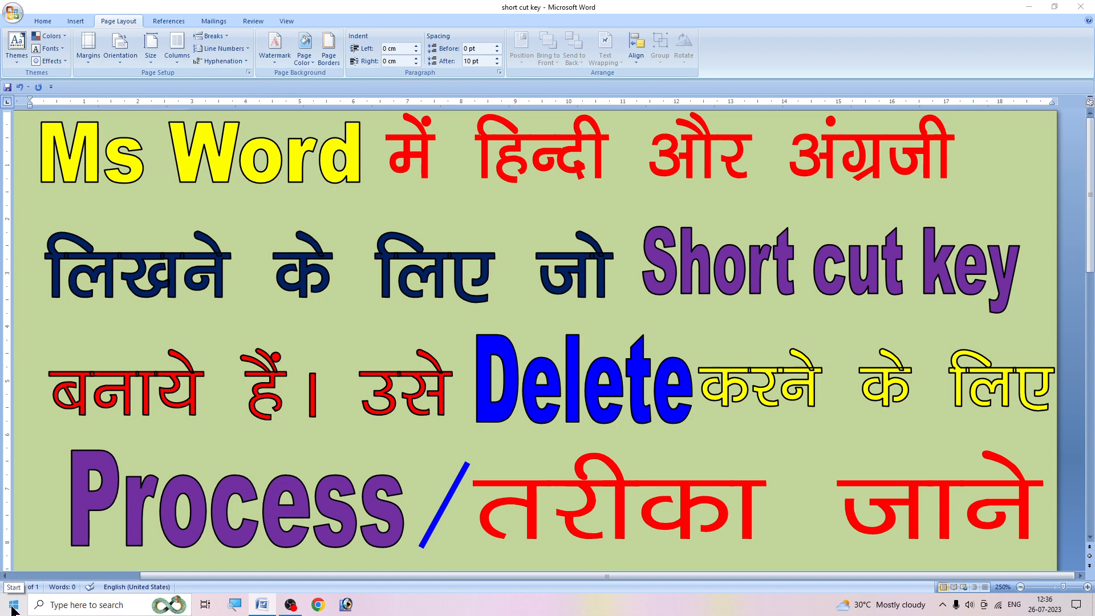
- Search Windows for "winword" and launch Microsoft Office Word 2007 with a new blank document
left_click(12, 605)
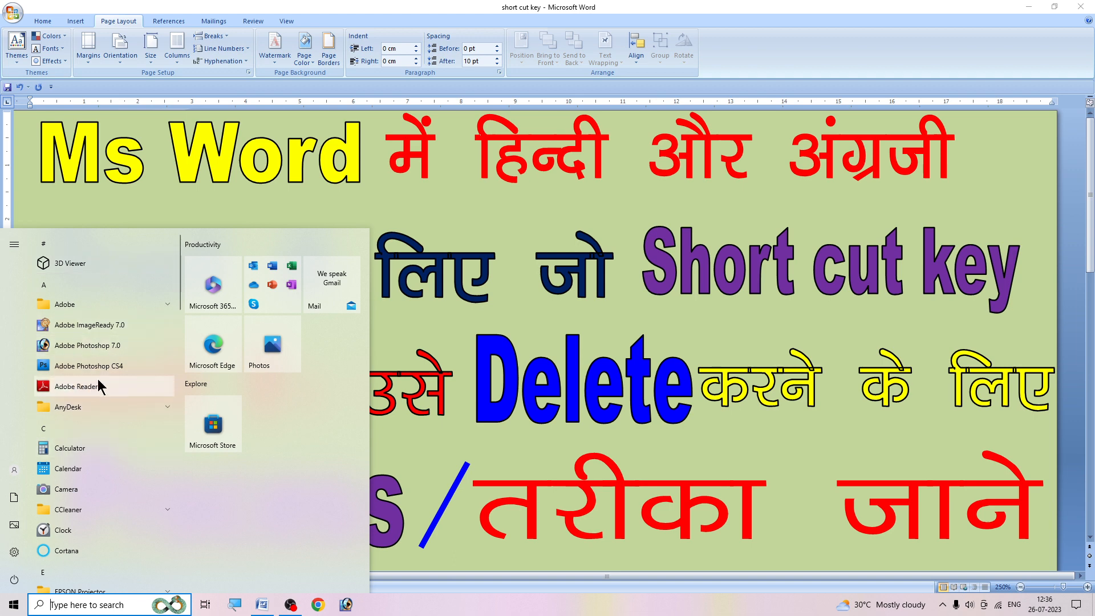
left_click(50, 609)
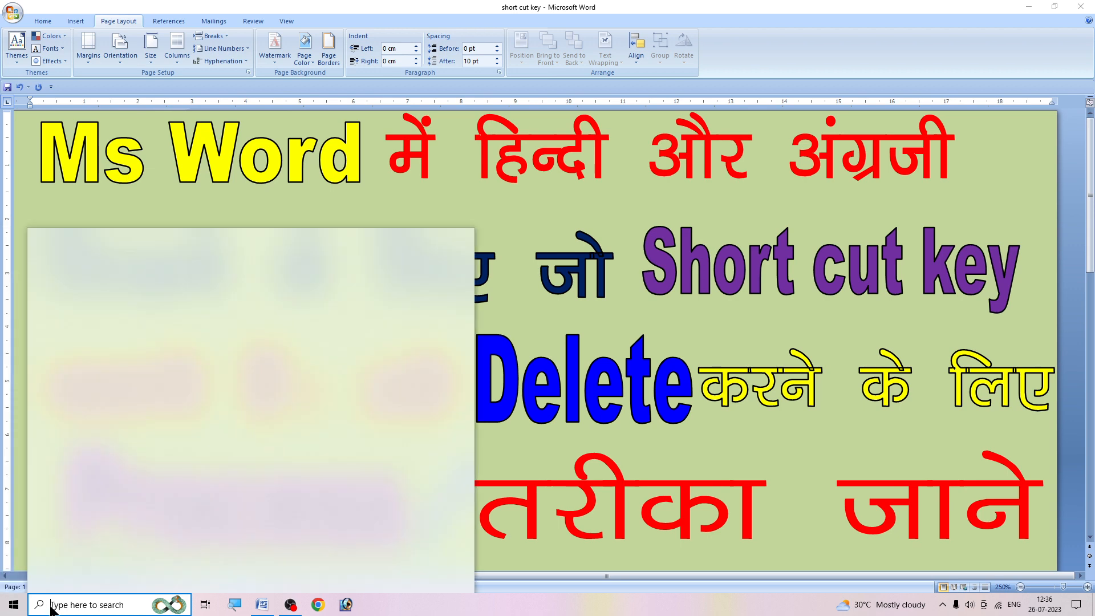
type("winword")
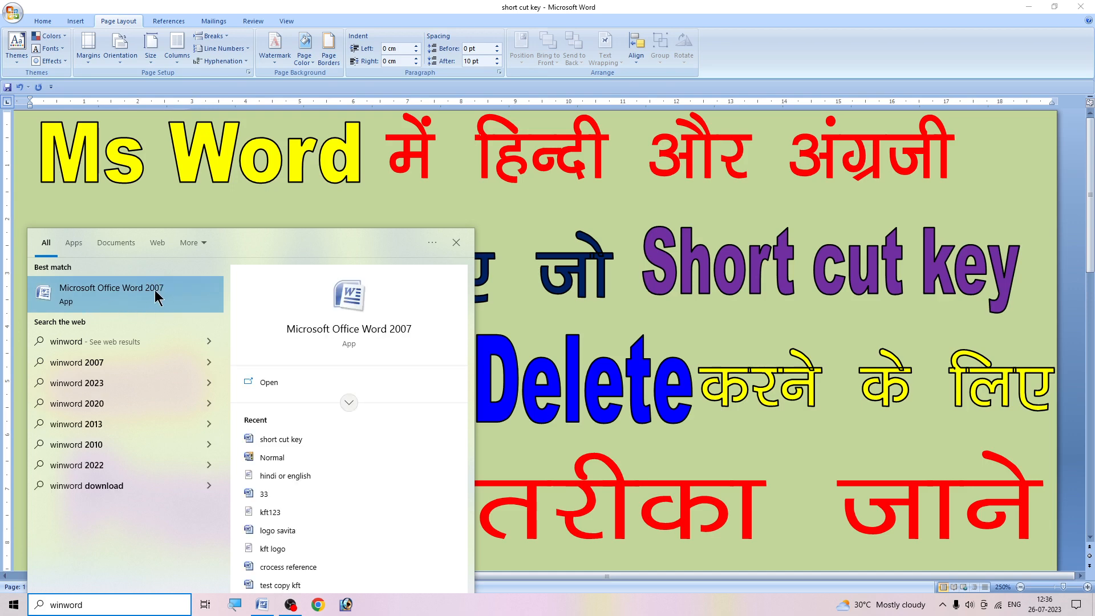
left_click(133, 289)
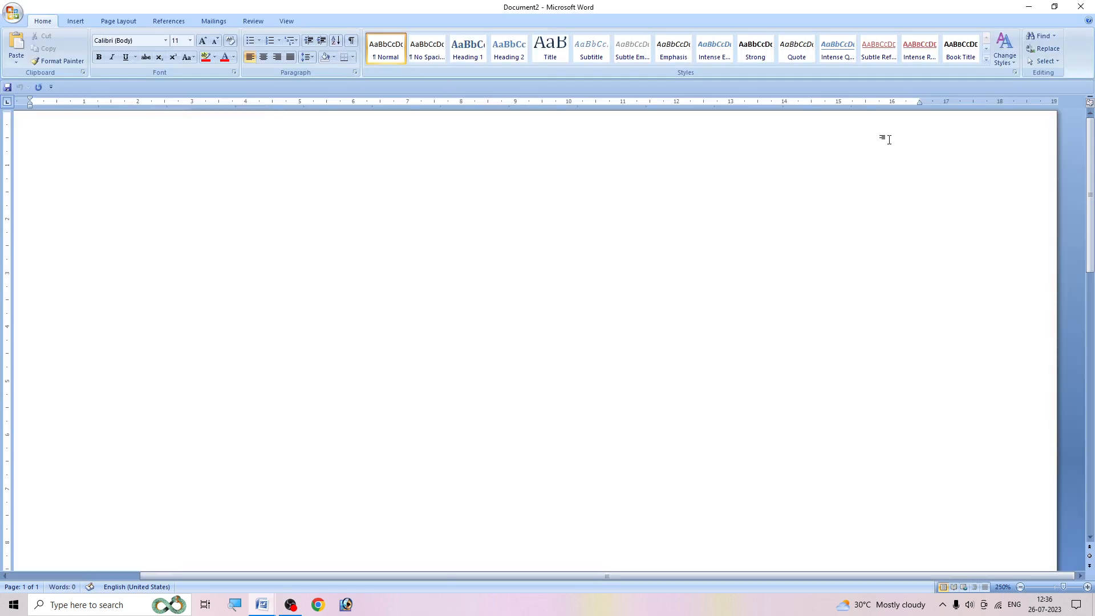
- Set the font to Arial Black and enter the sample text "fgfgfg" in the blank document
left_click(1088, 587)
left_click(1088, 587)
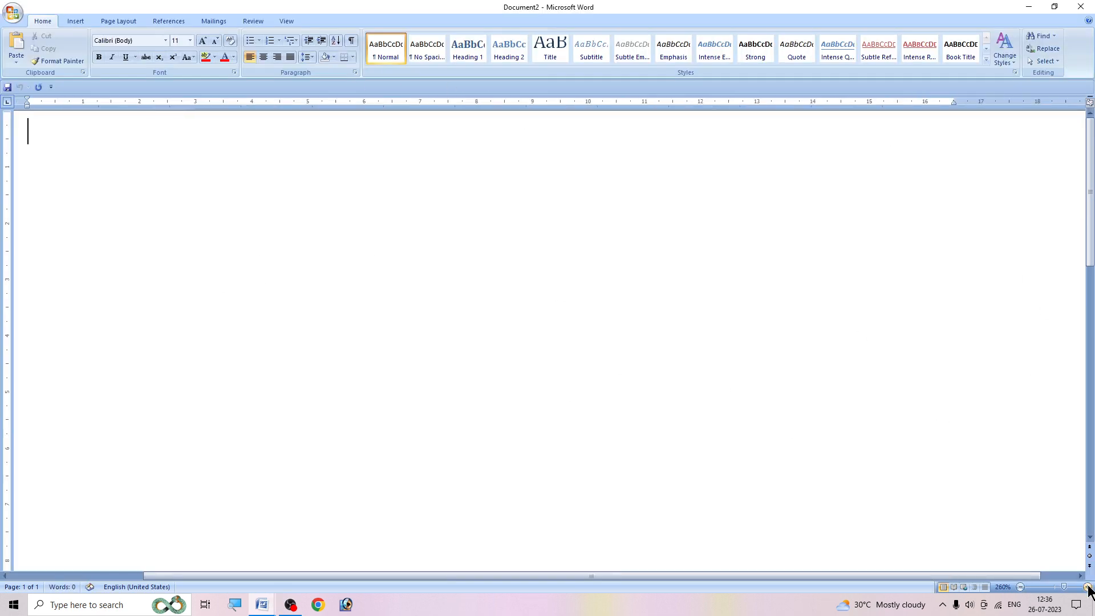
left_click(1087, 588)
left_click(1087, 587)
left_click(1087, 587)
left_click(1087, 587)
left_click(1087, 587)
left_click(1087, 587)
left_click(1087, 587)
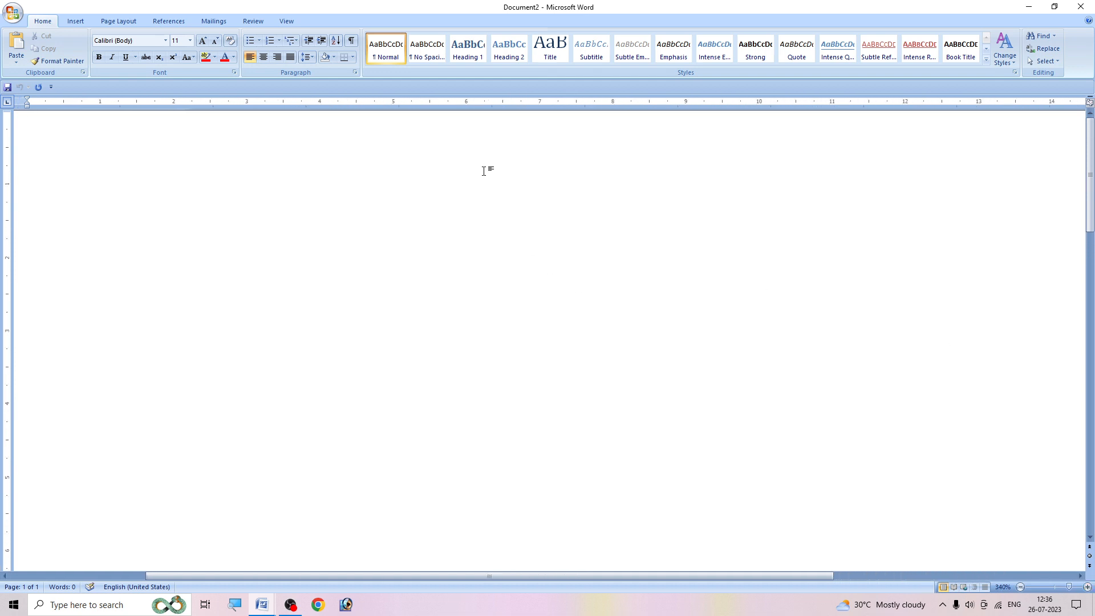
left_click(1087, 587)
left_click(1087, 587)
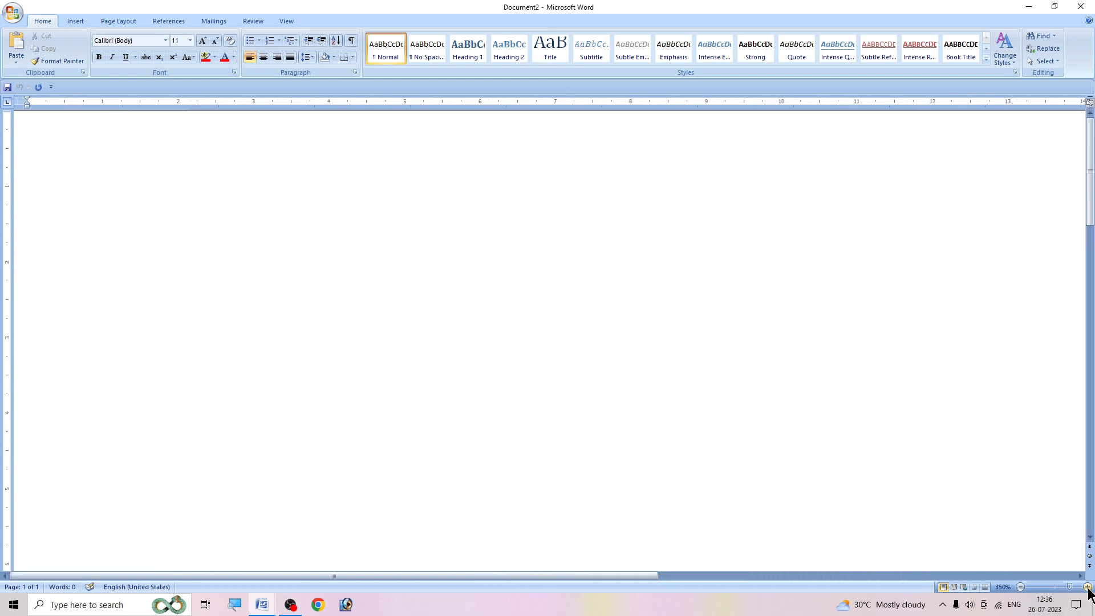
left_click(1087, 588)
left_click(1086, 587)
left_click(1087, 587)
left_click(1087, 588)
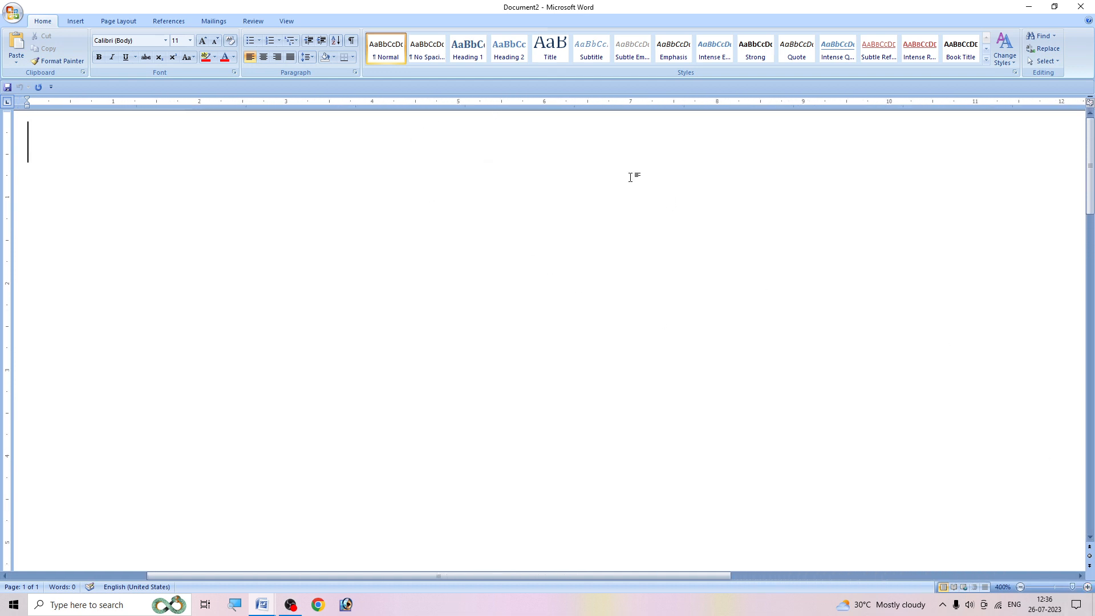
left_click(167, 46)
left_click(137, 159)
type("f")
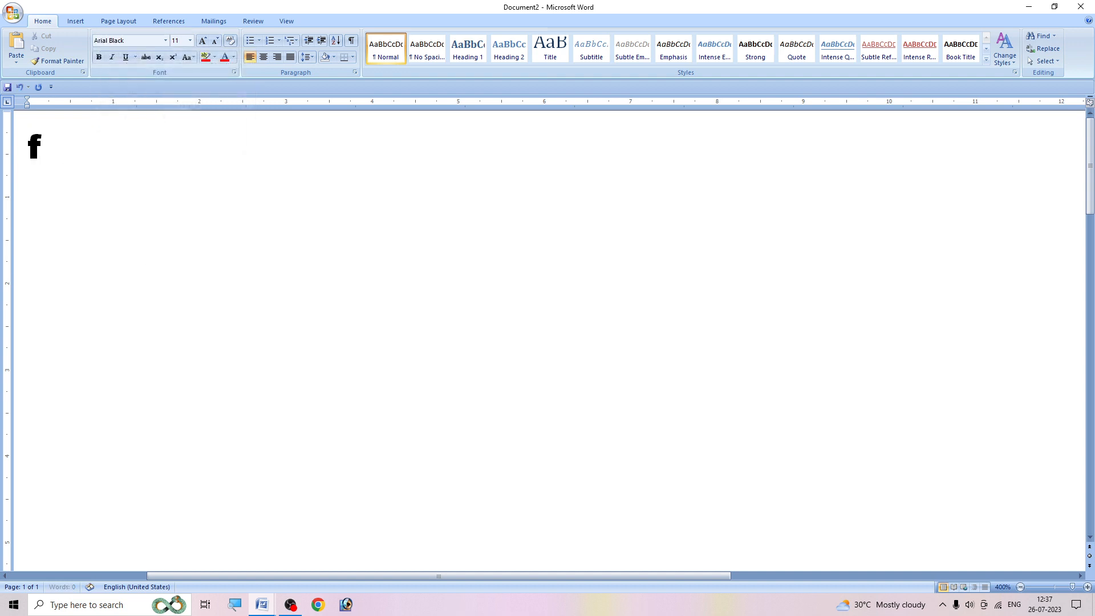
type("gfgfg")
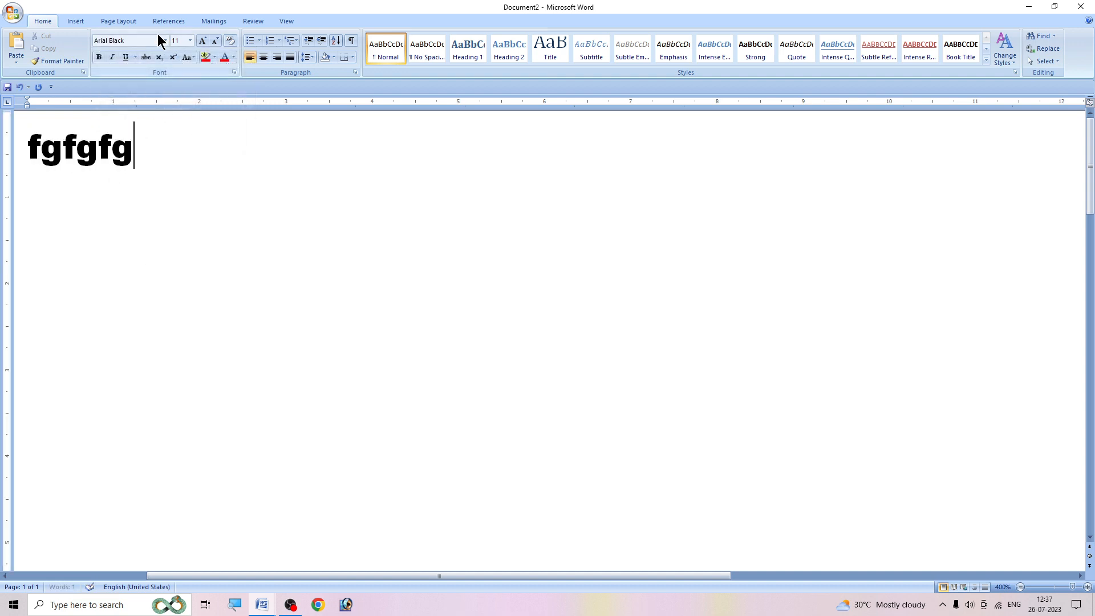
- Switch the font to Kruti Dev 040 Wide and enter Hindi sample text after the English letters
left_click(167, 41)
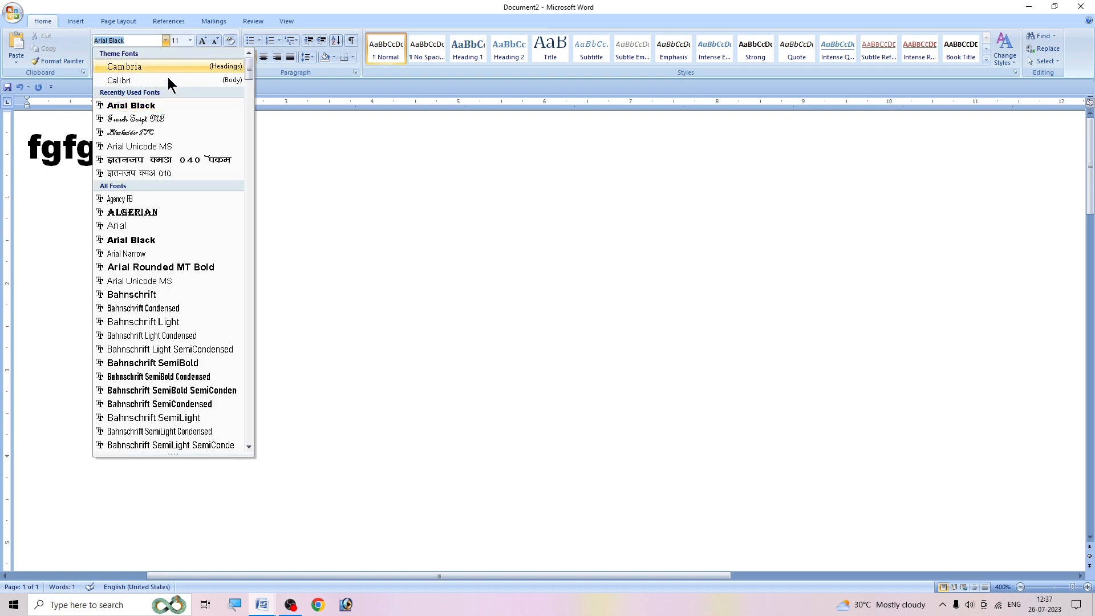
left_click(172, 159)
type("ghghgh")
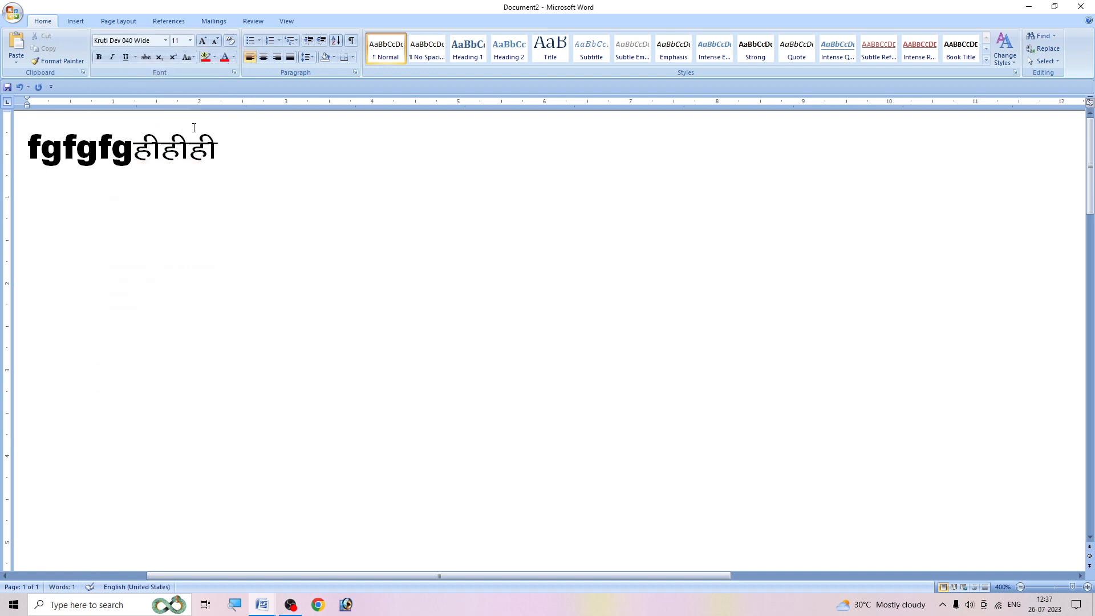
- Delete all the English and Hindi sample text from the document
key("BackSpace")
key("BackSpace")
key("BackSpace")
key("BackSpace")
key("BackSpace")
key("BackSpace")
key("BackSpace")
key("BackSpace")
key("BackSpace")
key("BackSpace")
key("BackSpace")
key("BackSpace")
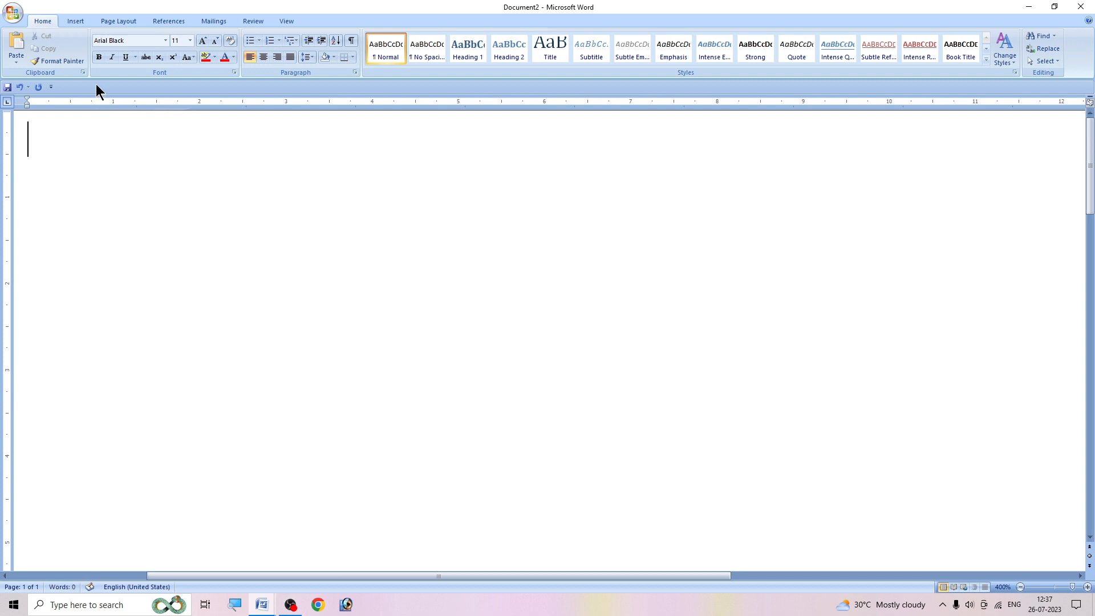
- Open the keyboard shortcut customization in Word Options and choose the Fonts category
left_click(13, 14)
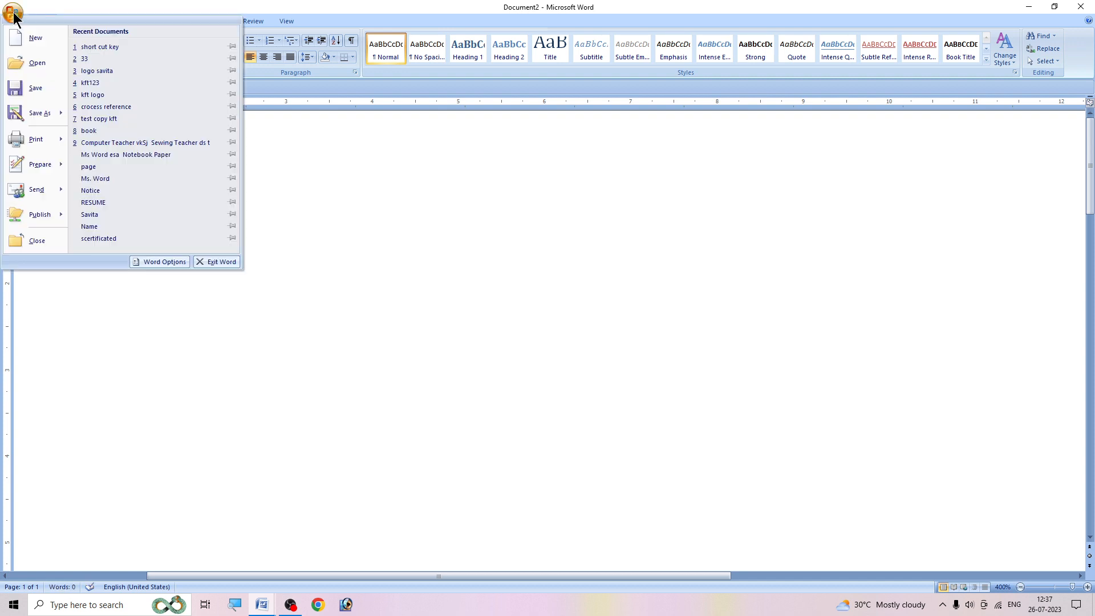
left_click(157, 261)
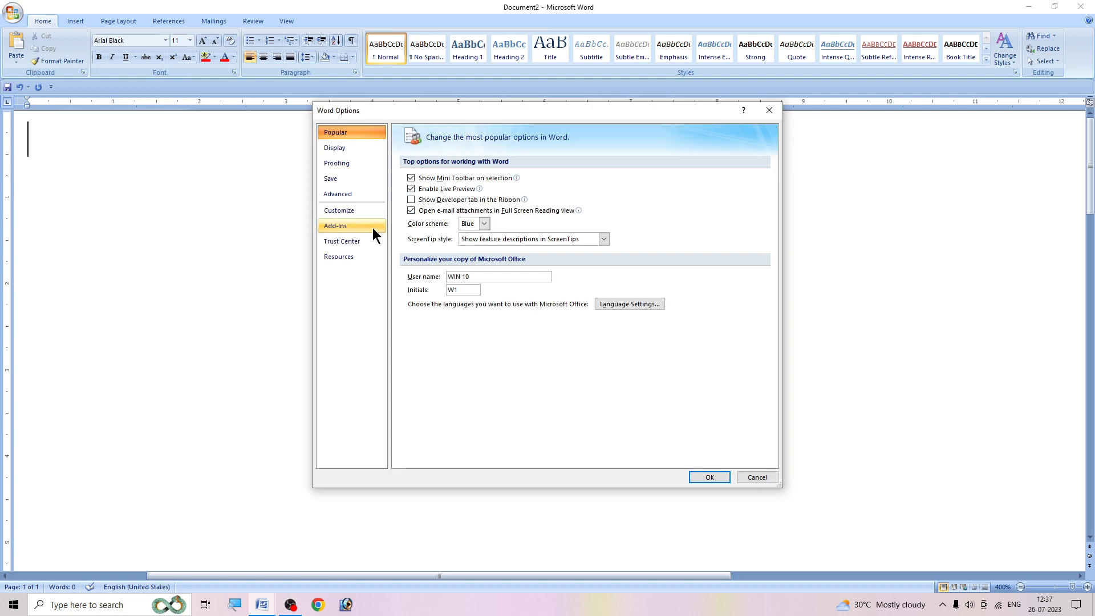
left_click(343, 210)
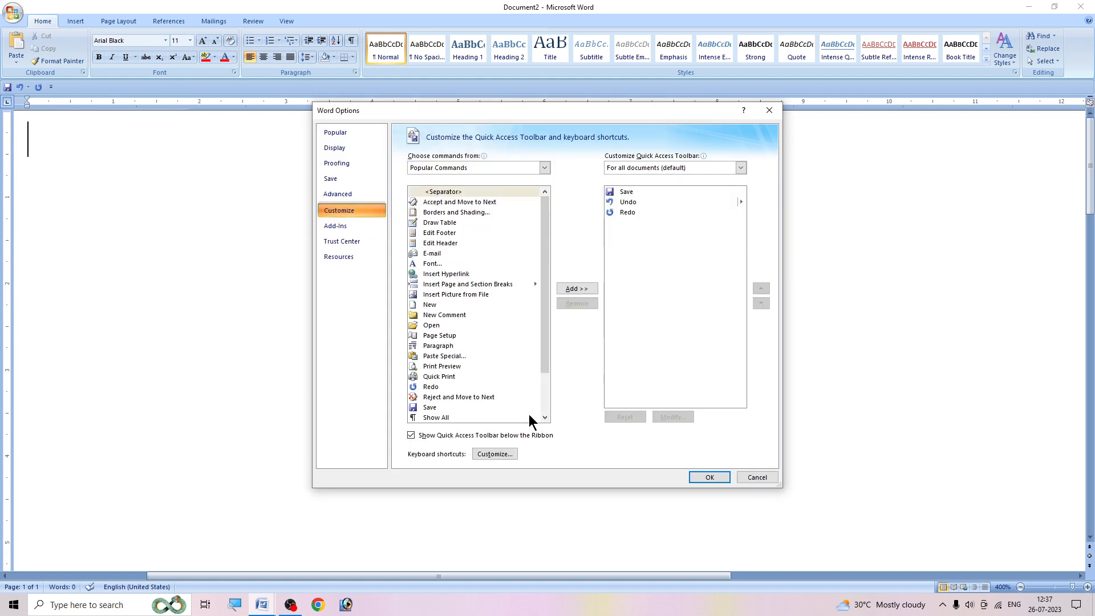
left_click(496, 454)
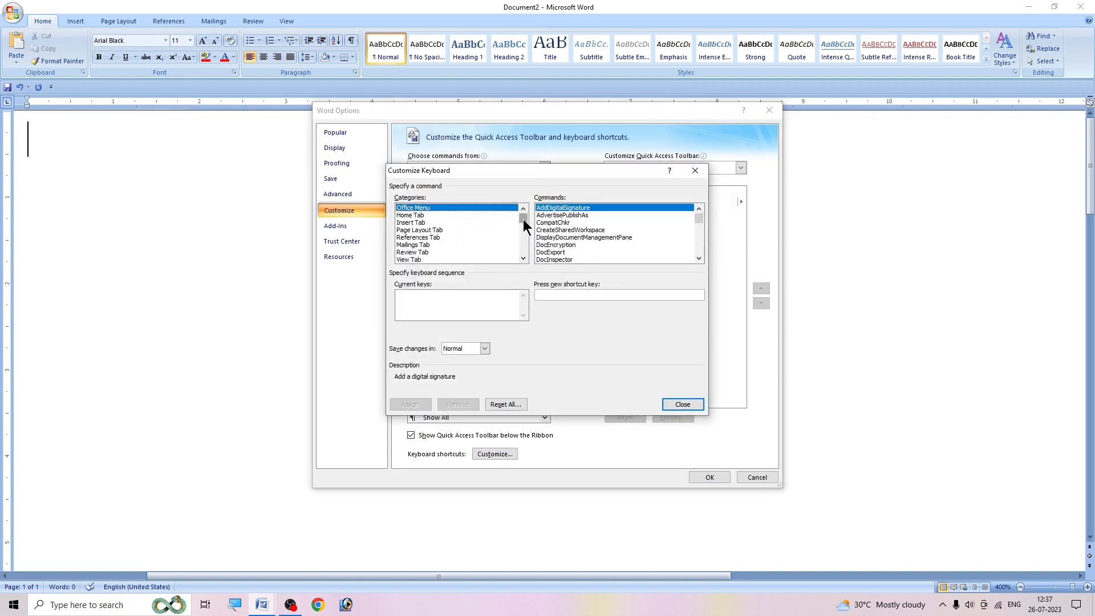
left_click_drag(523, 219, 524, 256)
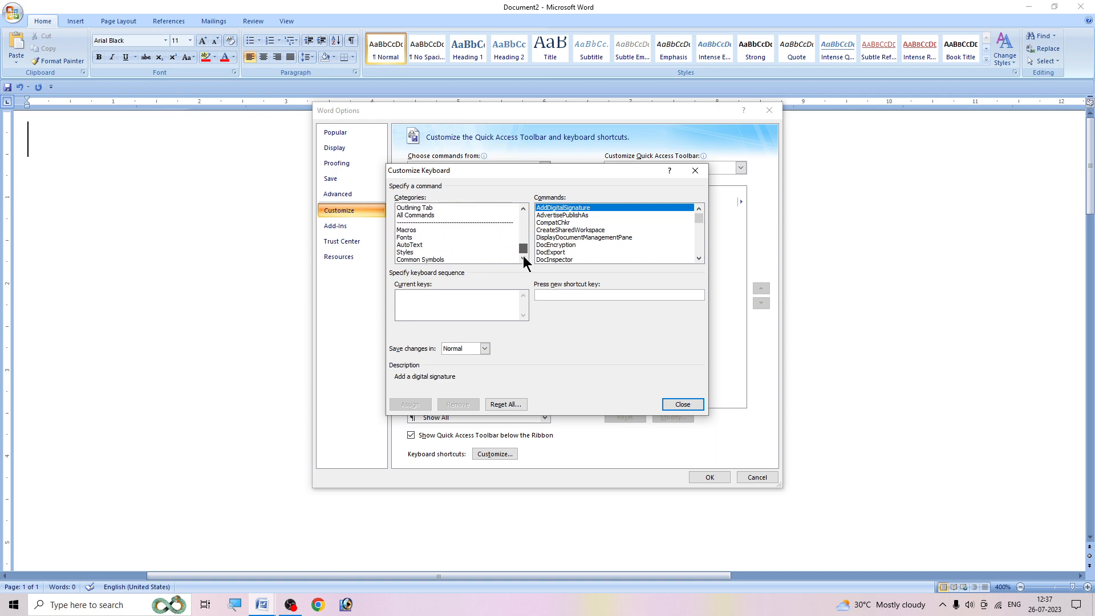
left_click(411, 237)
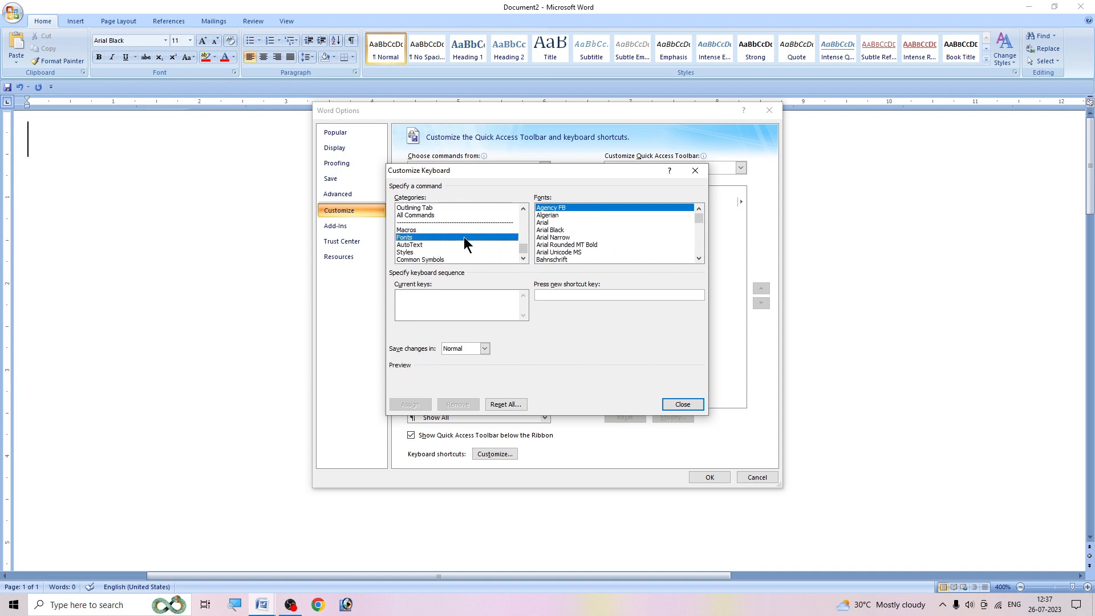
- Remove the existing Ctrl+2 shortcut from the Arial Black font
left_click(546, 224)
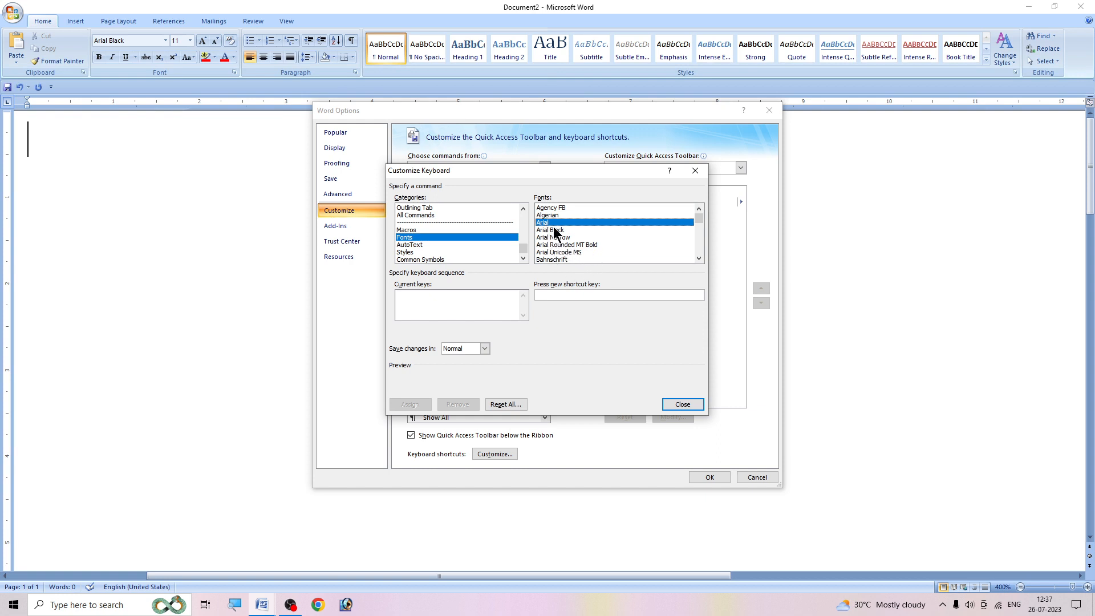
left_click(560, 230)
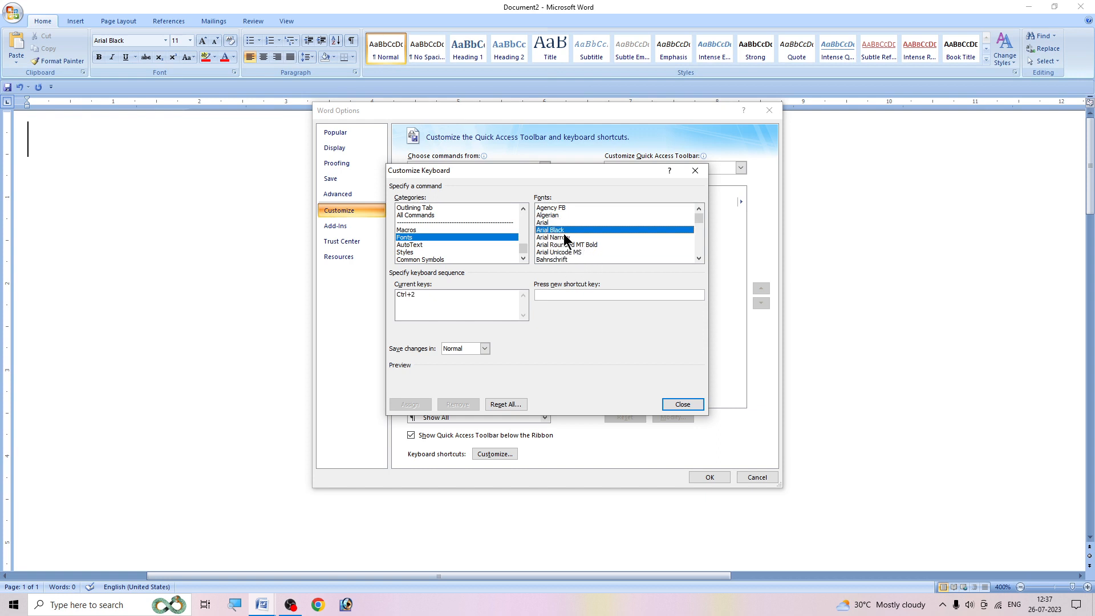
left_click(413, 298)
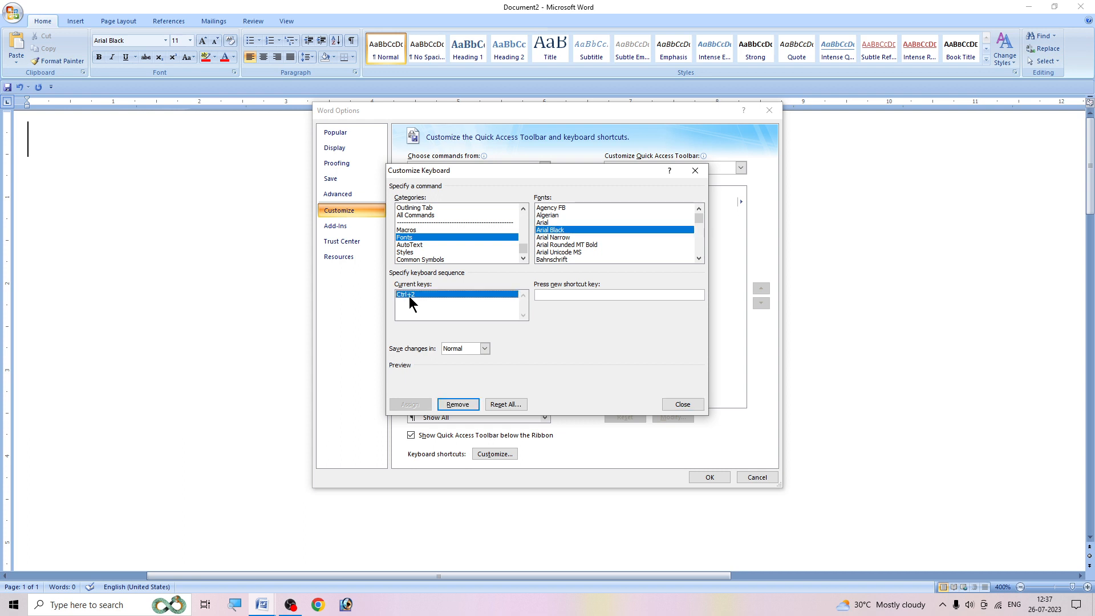
left_click(462, 405)
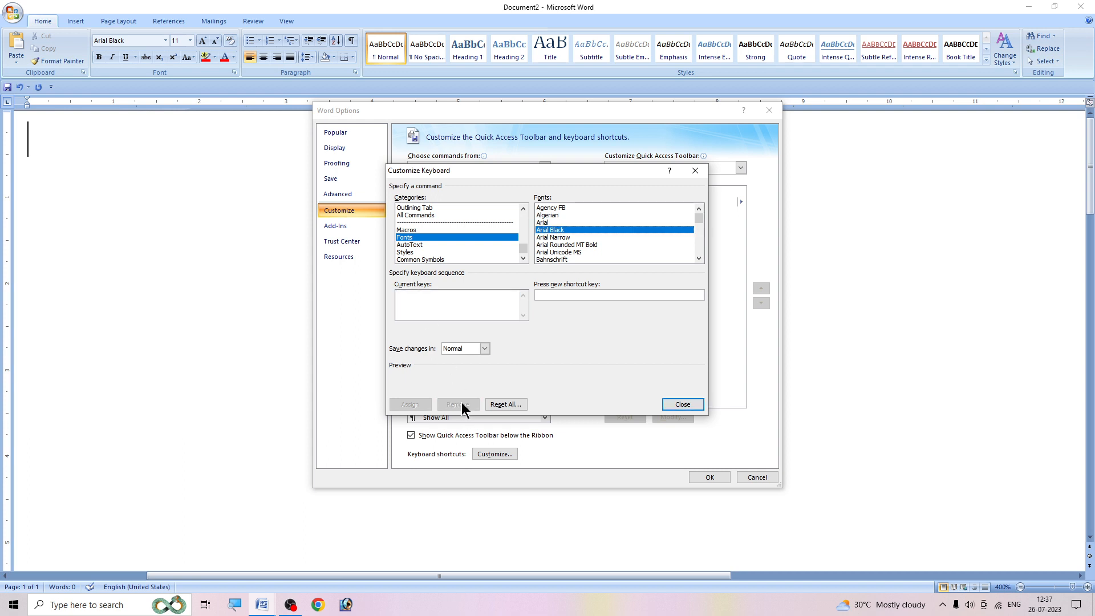
- Assign Ctrl+3 as the new shortcut for the Arial Black font and close the keyboard customization
left_click(544, 295)
key("ctrl+3")
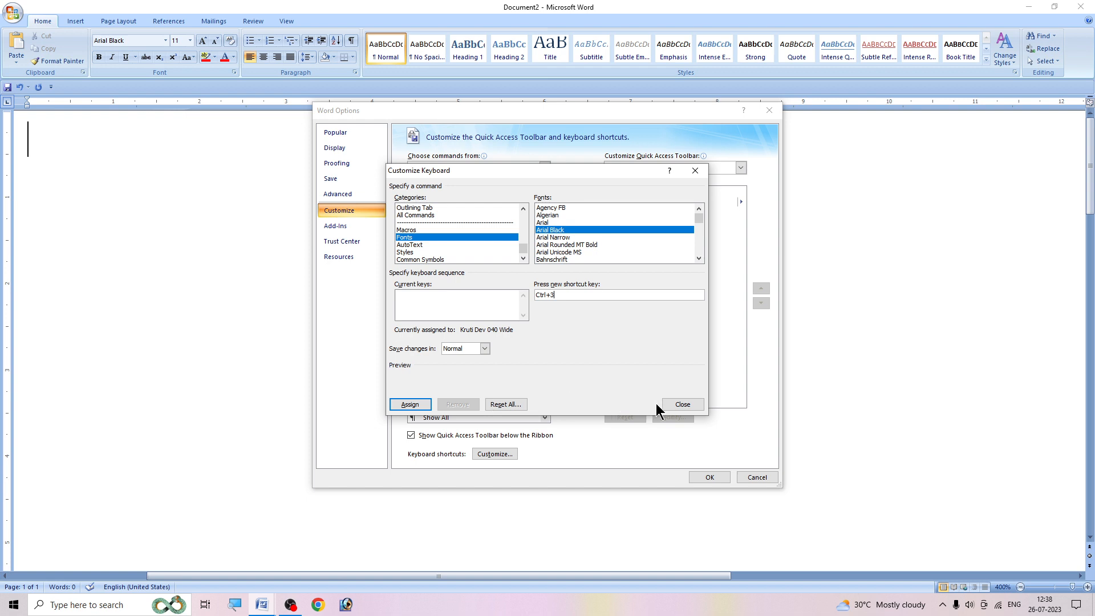
left_click(411, 405)
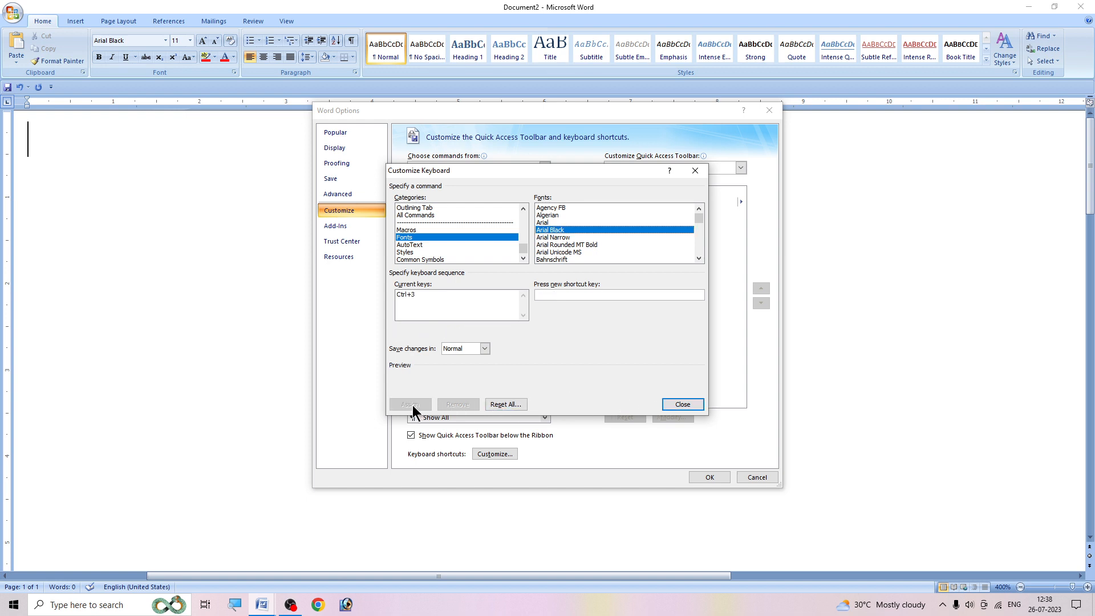
left_click(665, 402)
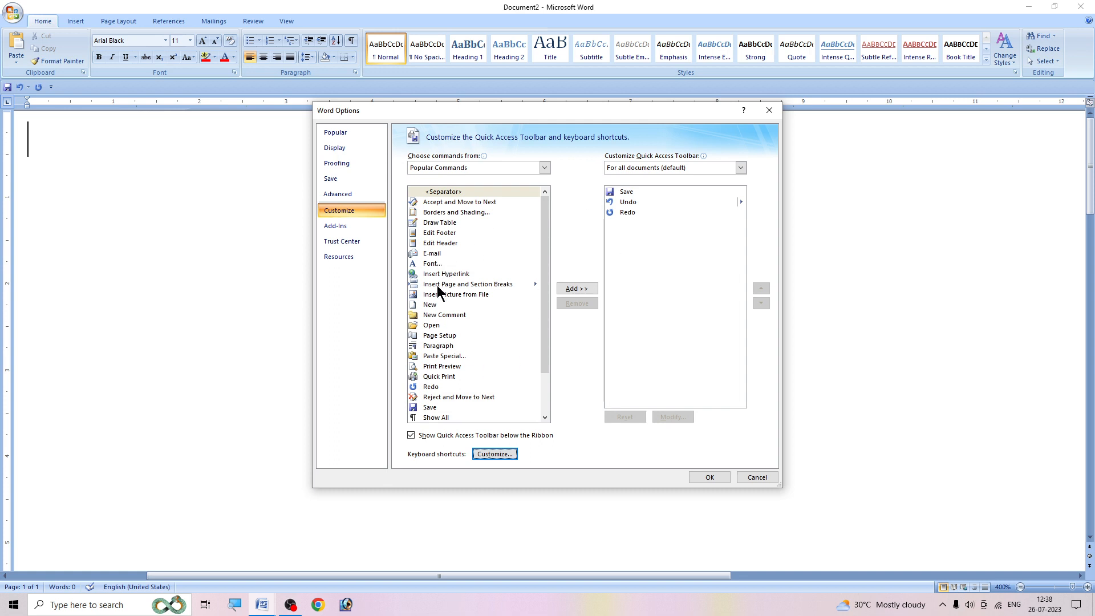
- Reopen the keyboard shortcut customization and select Kruti Dev 040 Wide in the Fonts category
left_click(339, 215)
left_click(495, 455)
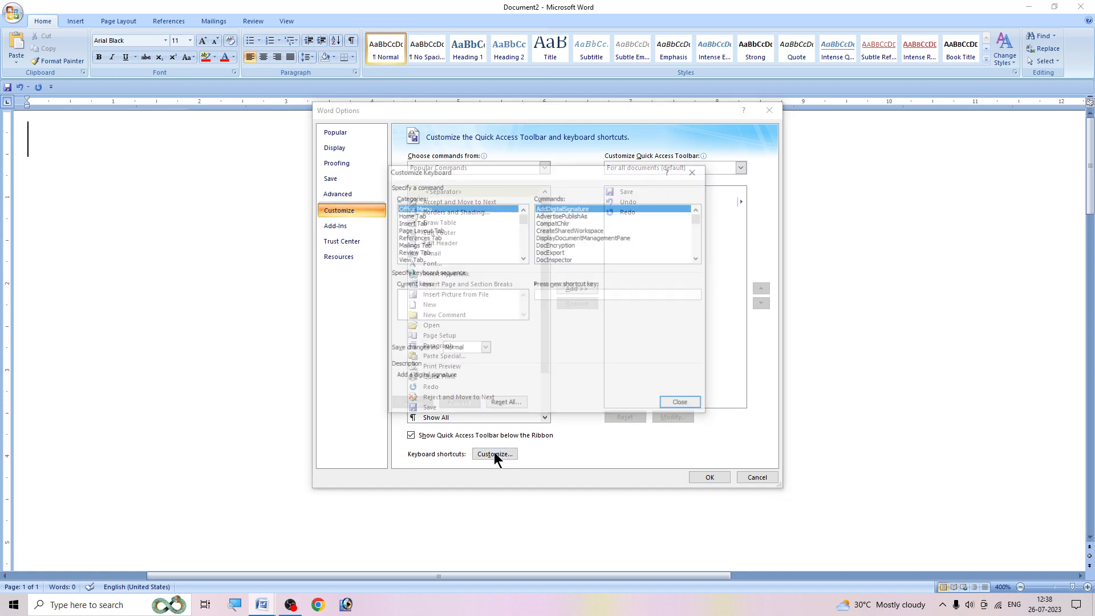
left_click_drag(523, 217, 524, 252)
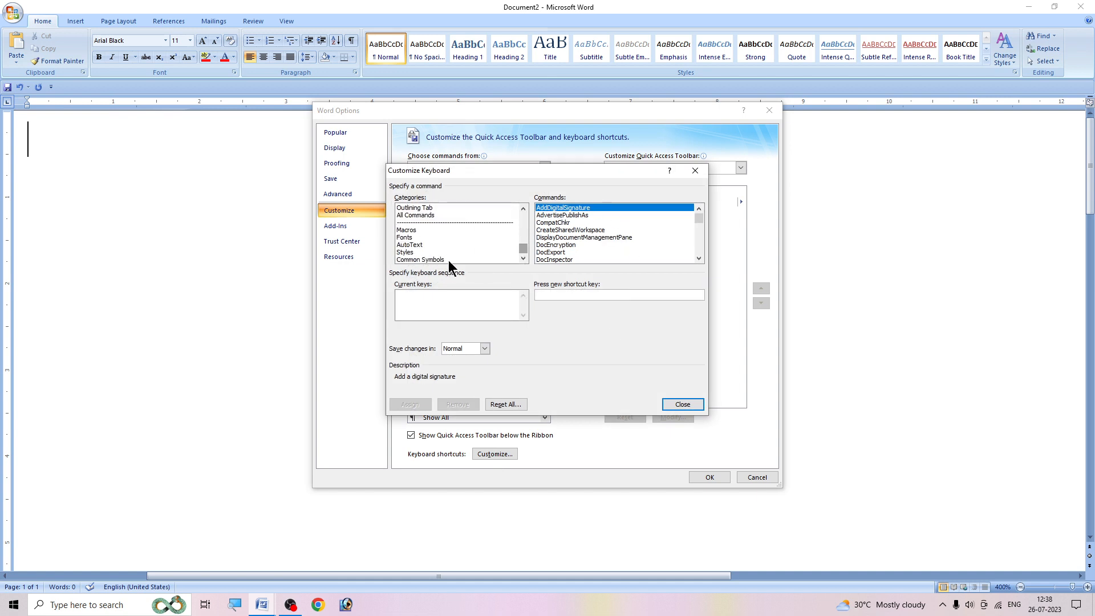
left_click(411, 238)
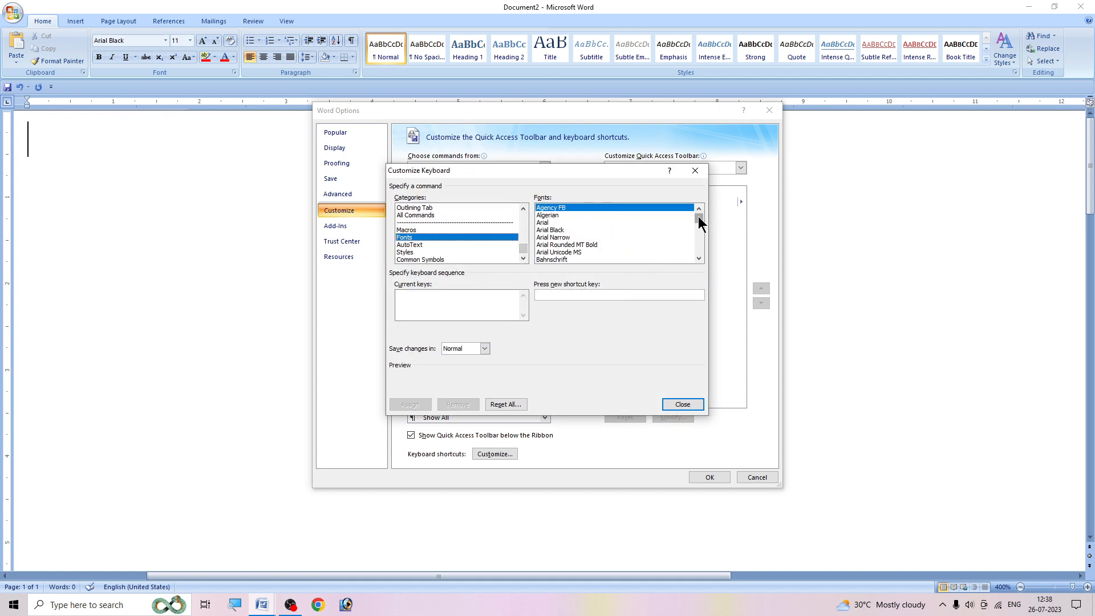
mouse_move(699, 218)
left_mouse_down()
mouse_move(702, 255)
mouse_move(692, 229)
left_mouse_up()
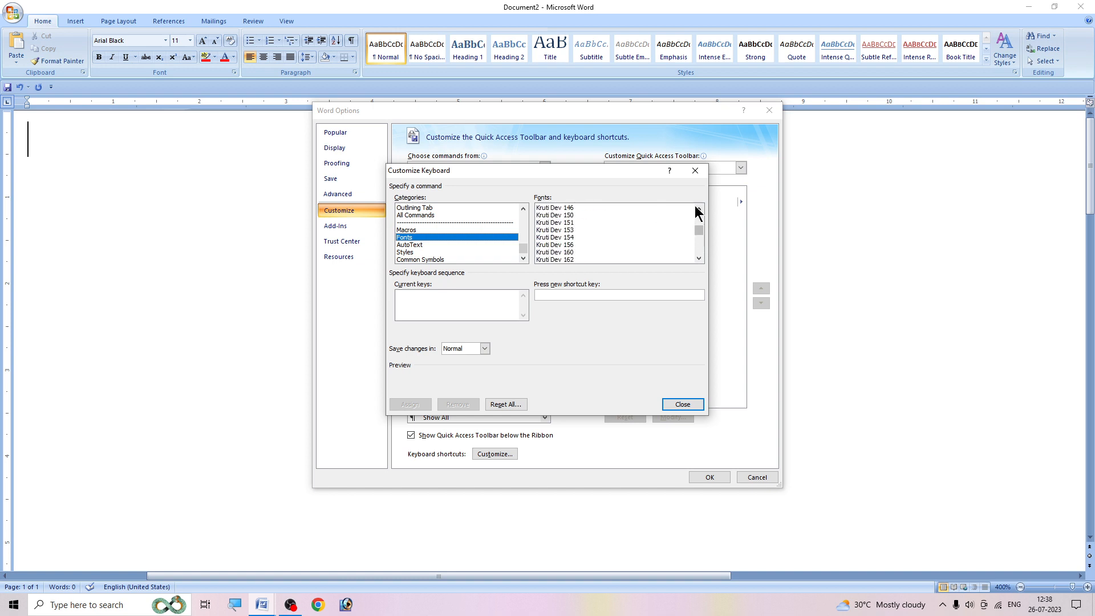
left_click(698, 209)
left_click(698, 210)
left_click(699, 209)
left_click(698, 210)
left_click(698, 210)
left_click(698, 210)
left_click(698, 210)
left_click(698, 209)
left_click(698, 209)
left_click(698, 209)
left_click(581, 208)
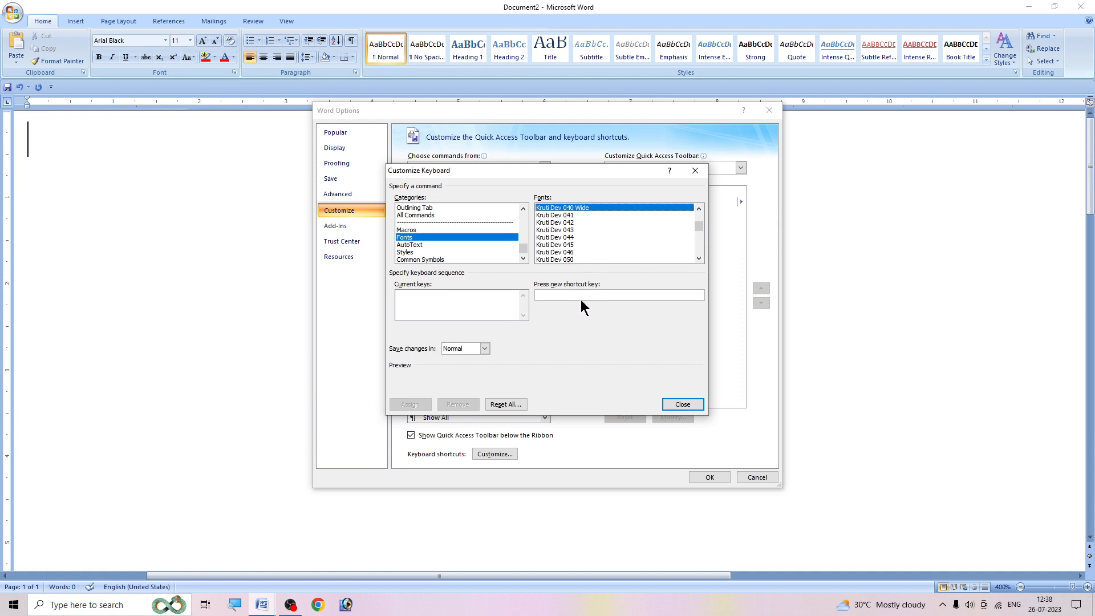
- Assign Ctrl+4 as the shortcut for Kruti Dev 040 Wide and accept the Word Options
left_click(562, 296)
key("ctrl+4")
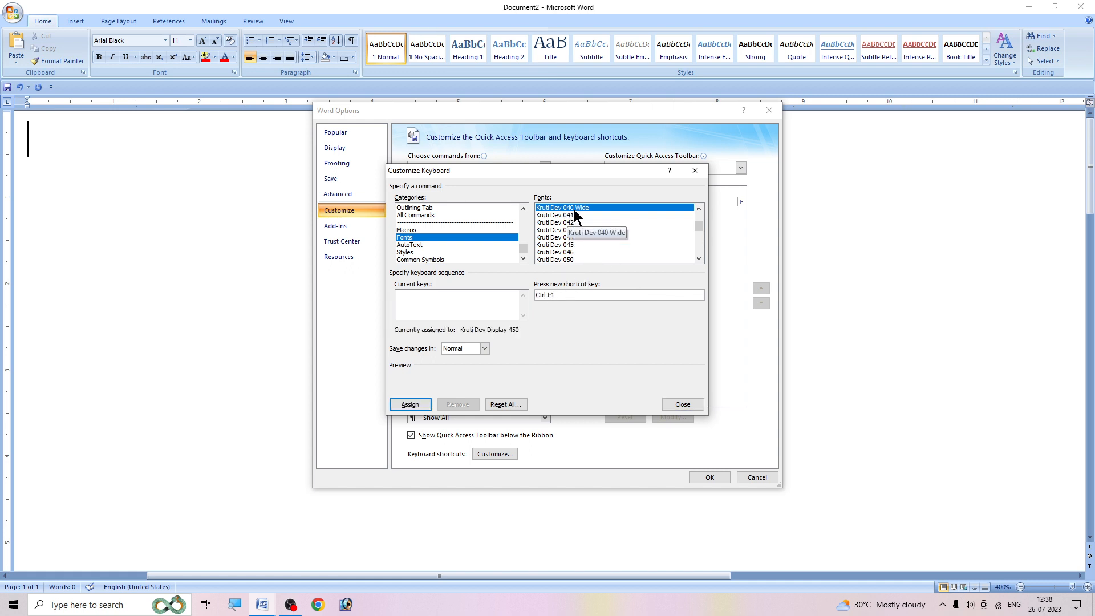
left_click(400, 405)
left_click(680, 405)
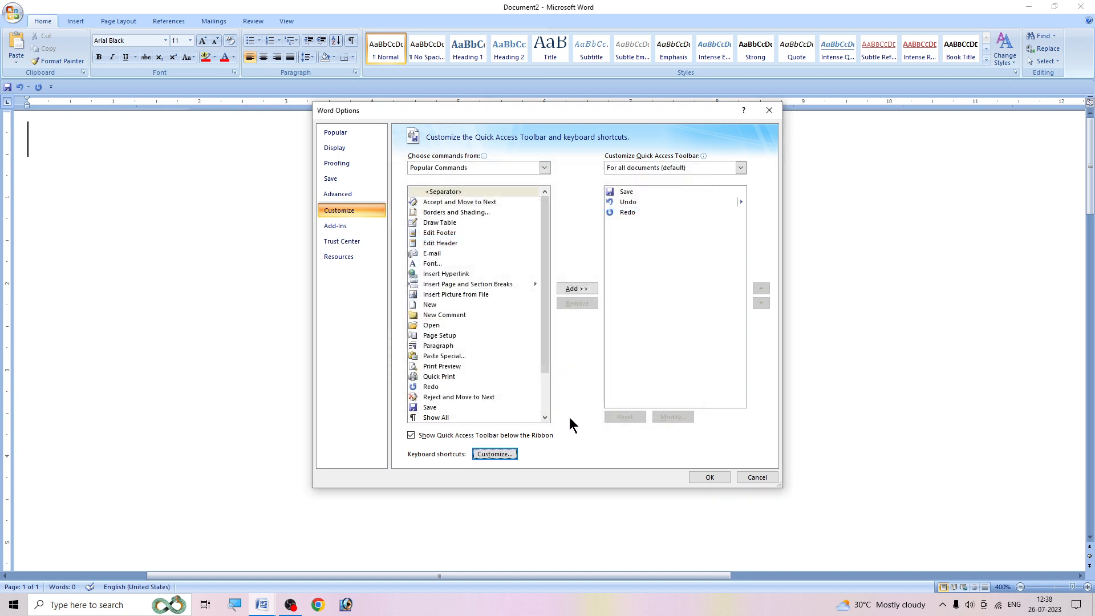
left_click(707, 478)
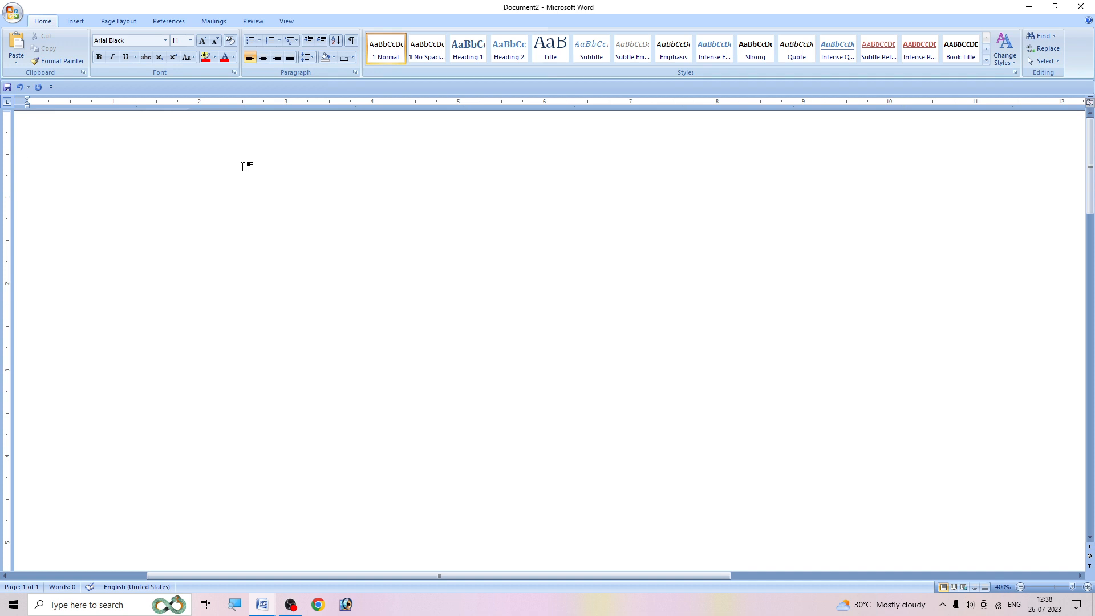
- Write "English" in Arial Black, followed by its Hindi equivalent "अंग्रजी" in Kruti Dev 040 Wide, using the custom font shortcut to switch
type("Eng")
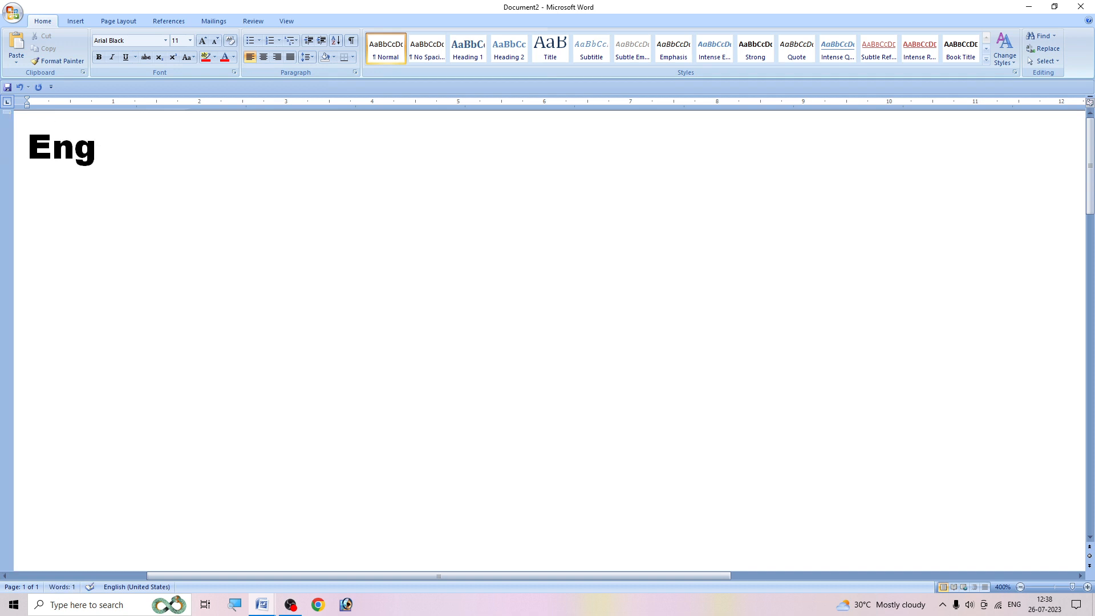
type("lish")
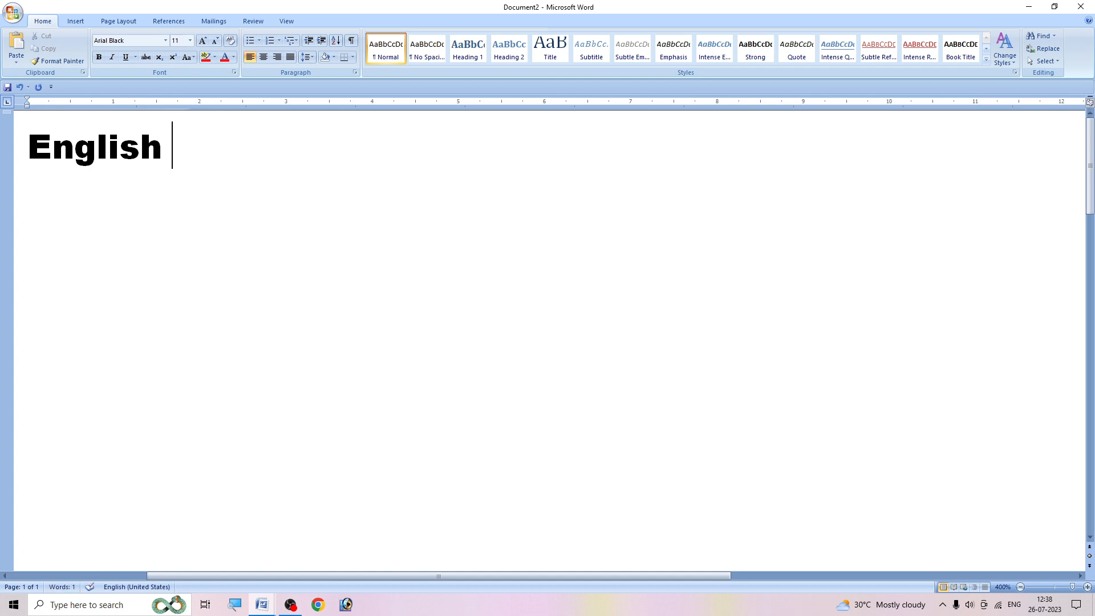
key("alt+k")
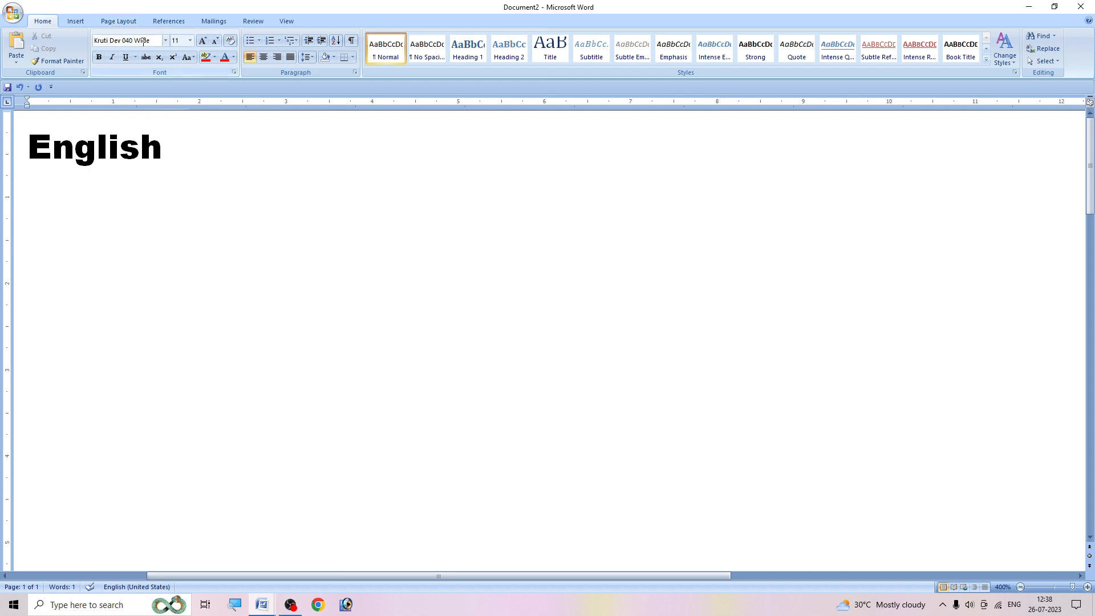
type("v")
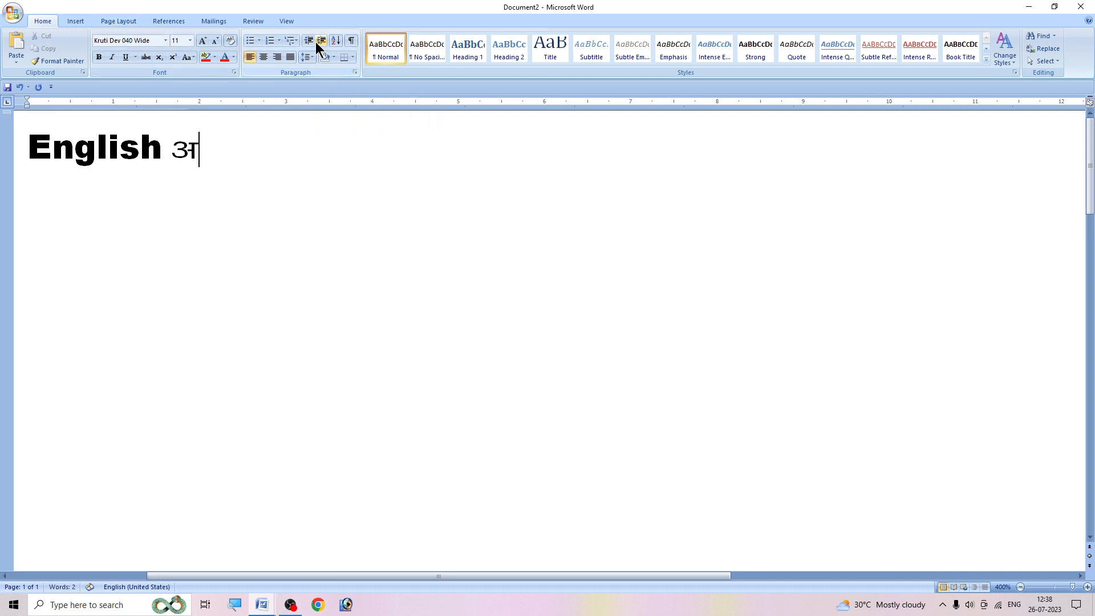
type("axzeh")
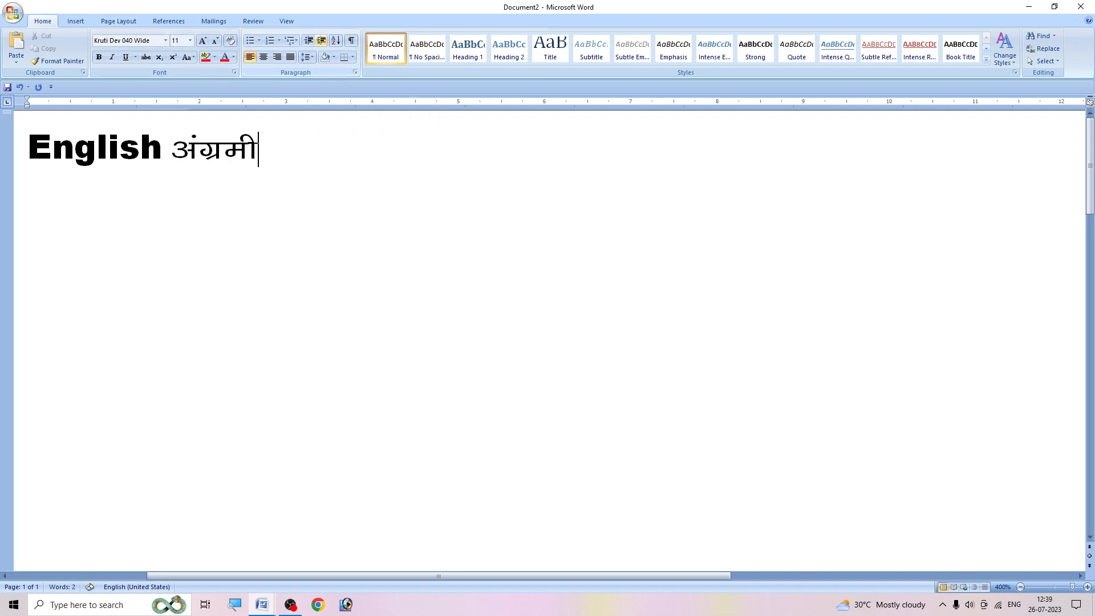
key("BackSpace")
key("BackSpace")
type("th")
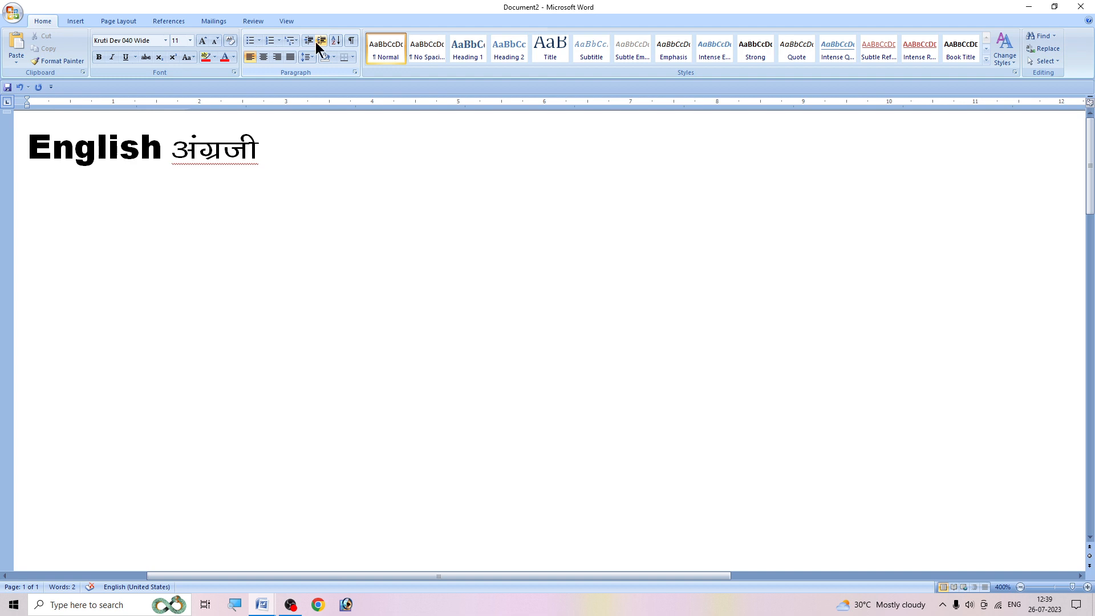
- Add "Hindi" in Arial Black and "हिन्दी" in Kruti Dev 040 Wide on the same line, using the custom font shortcuts to switch
key("alt+e")
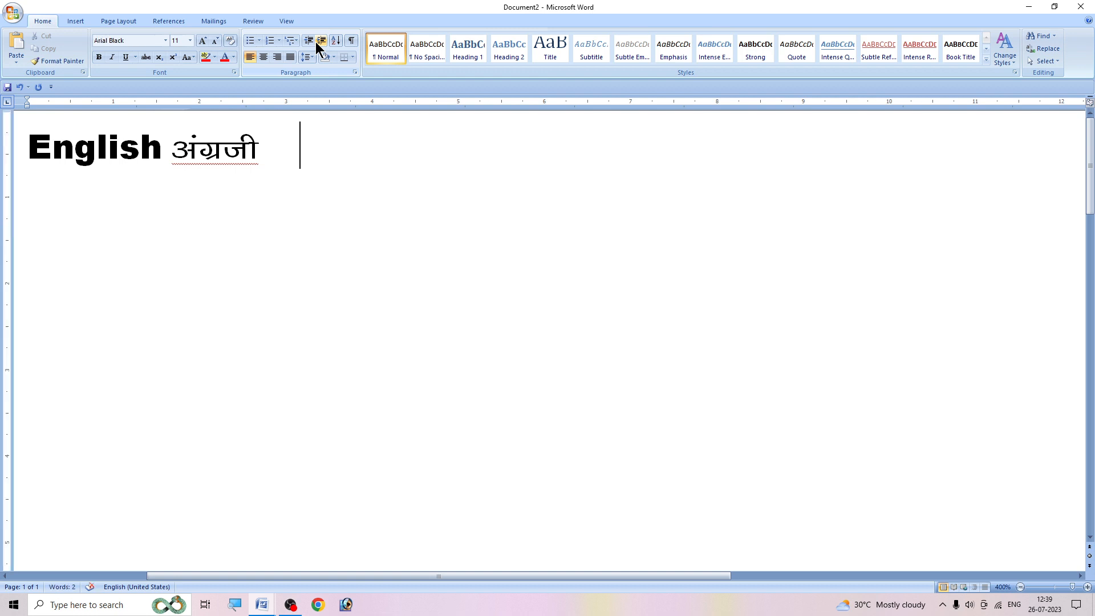
type("Hindi")
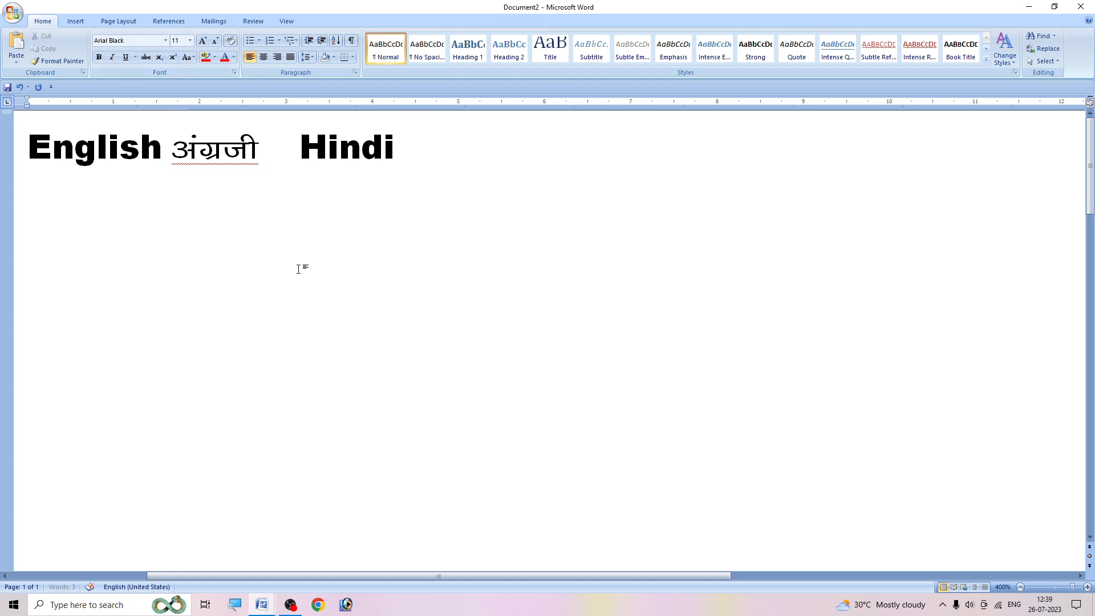
key("alt+h")
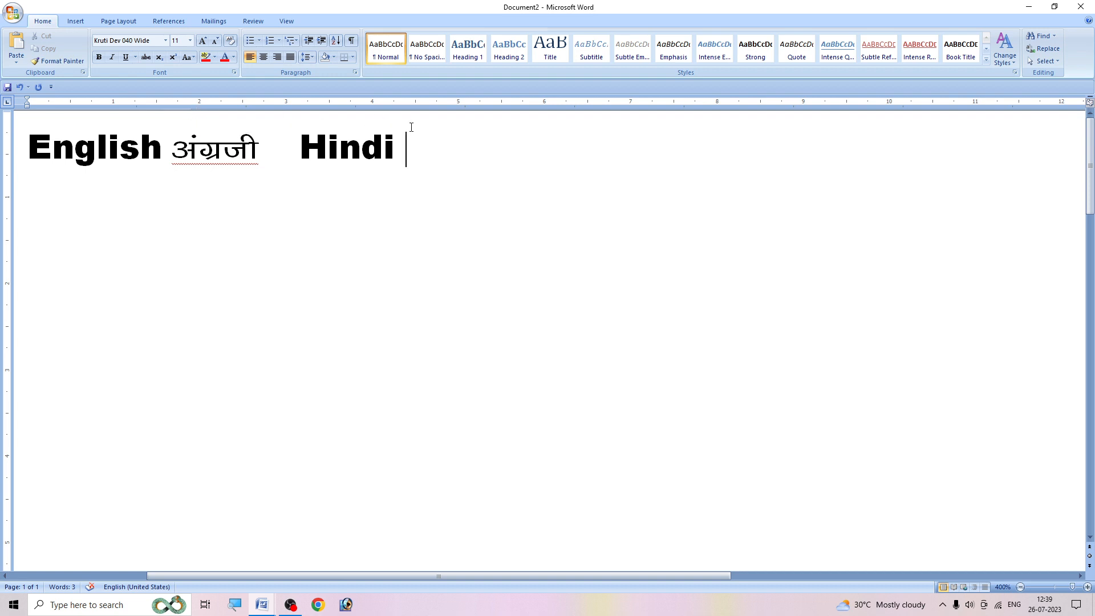
type("fg")
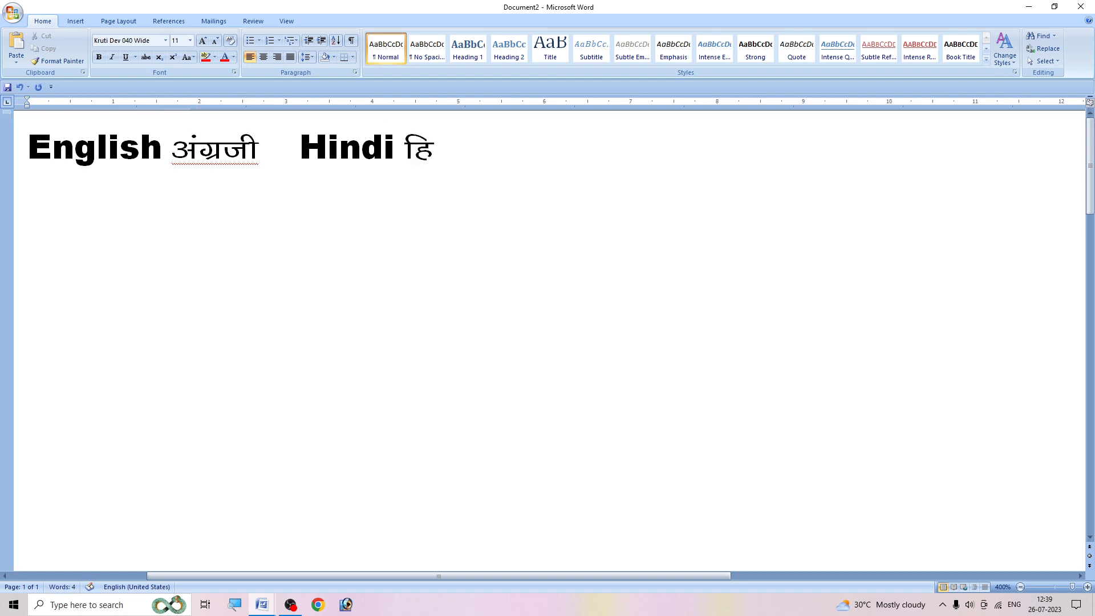
type("Unh")
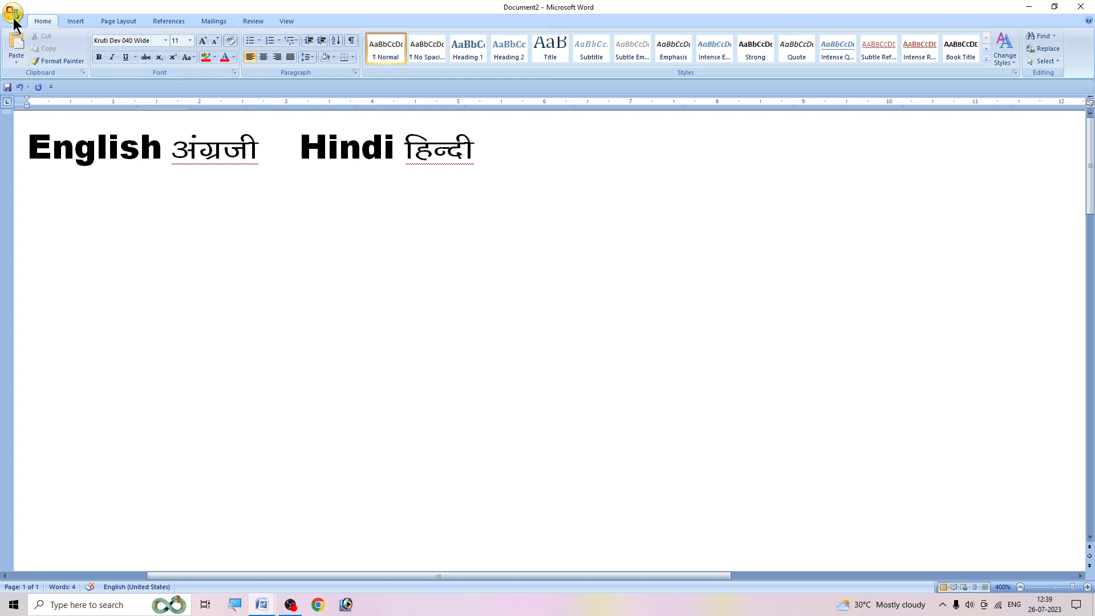
- Remove the Ctrl+3 keyboard shortcut from the Arial Black font in the Fonts category and close the keyboard customization
left_click(13, 17)
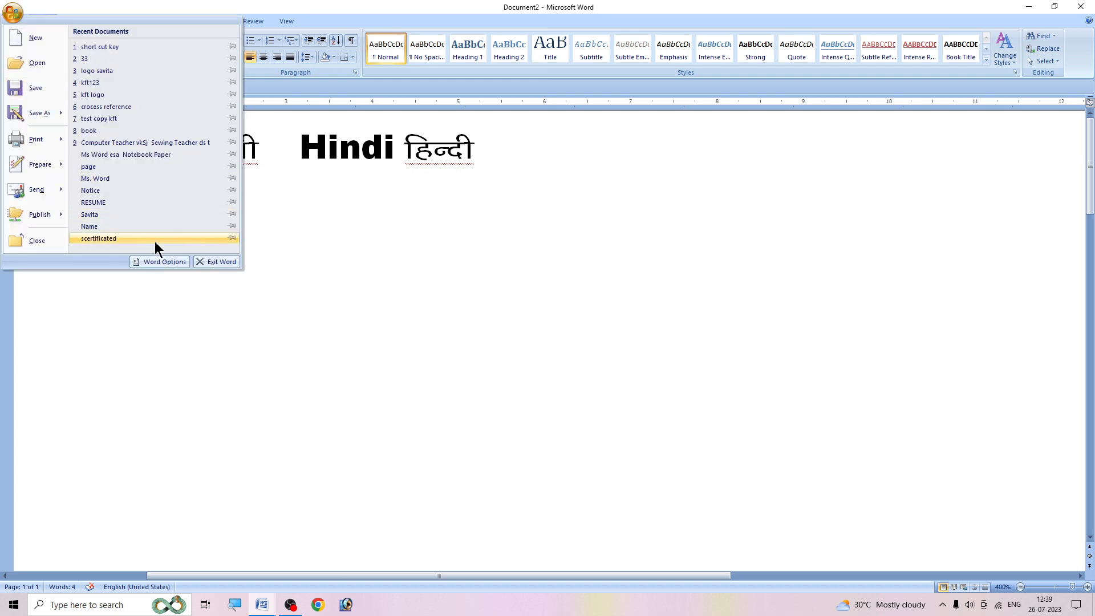
left_click(158, 263)
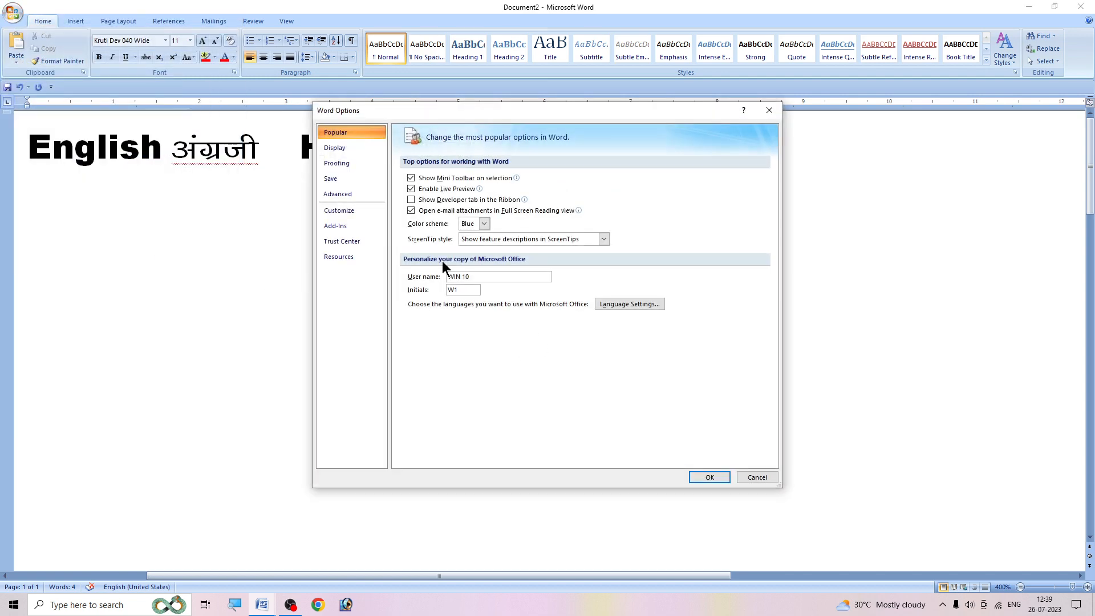
left_click(339, 211)
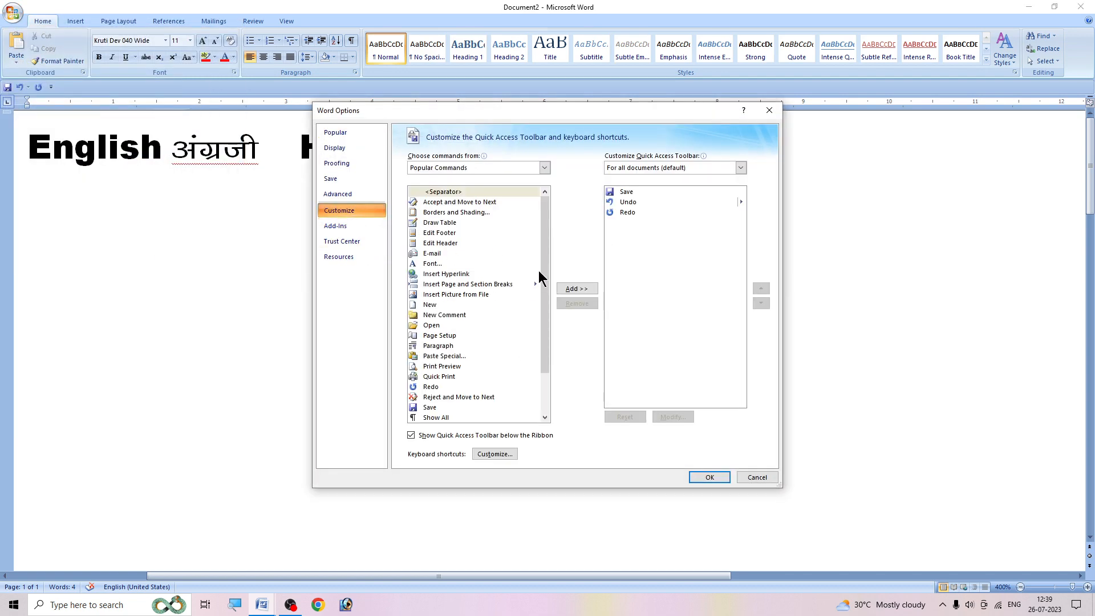
left_click(514, 455)
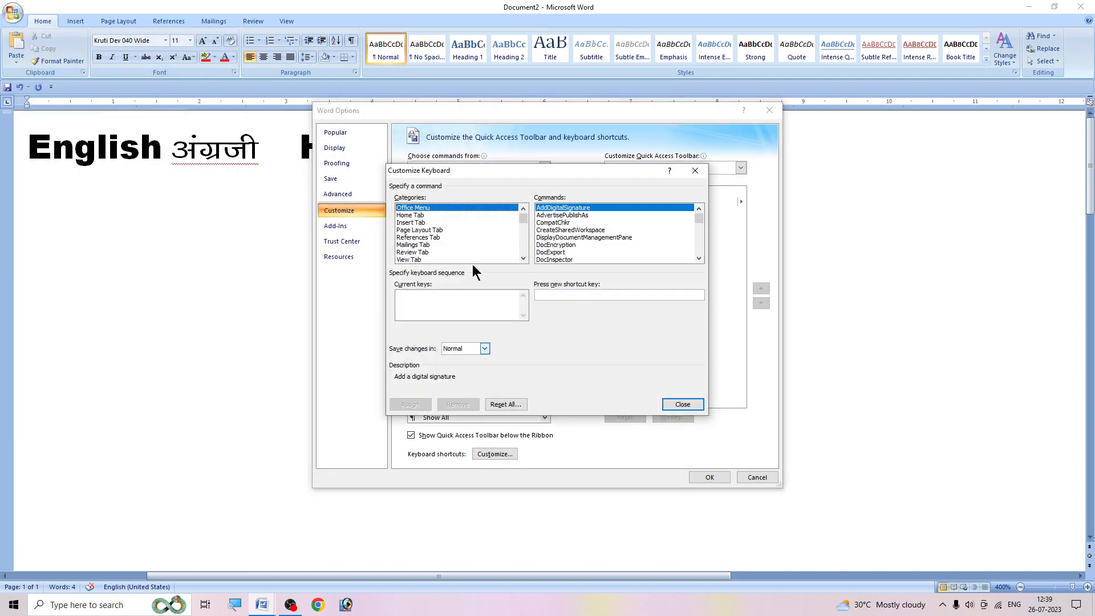
left_click_drag(524, 219, 526, 254)
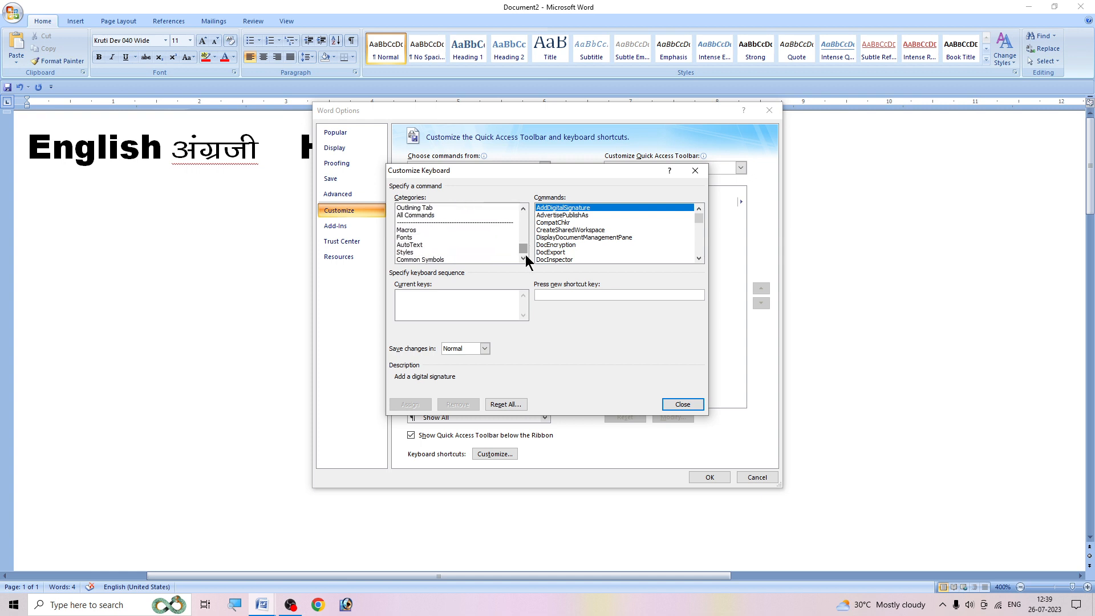
left_click(411, 239)
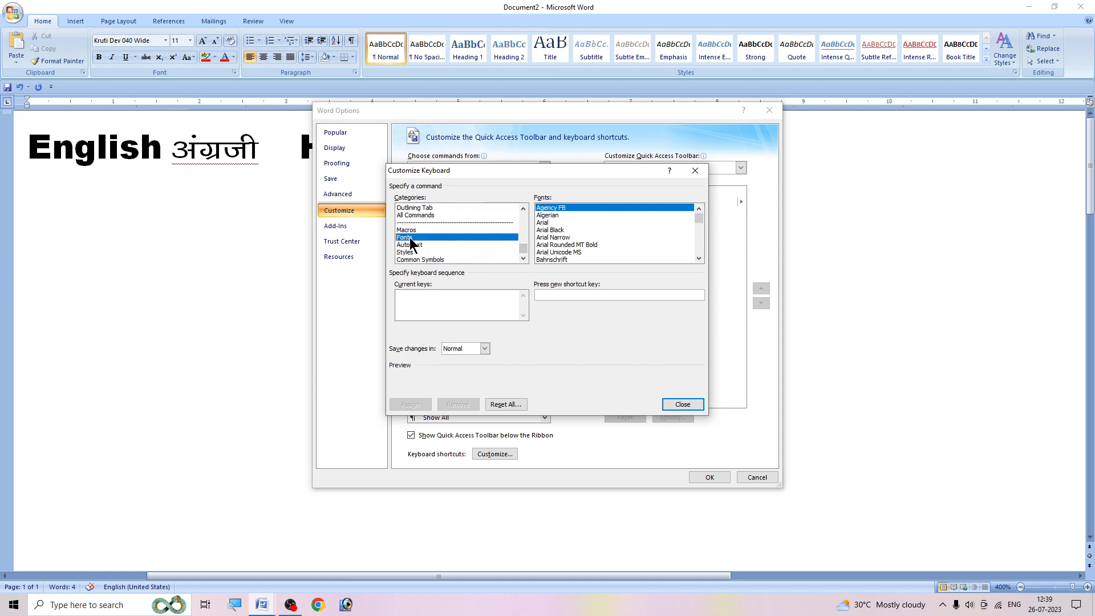
left_click(548, 230)
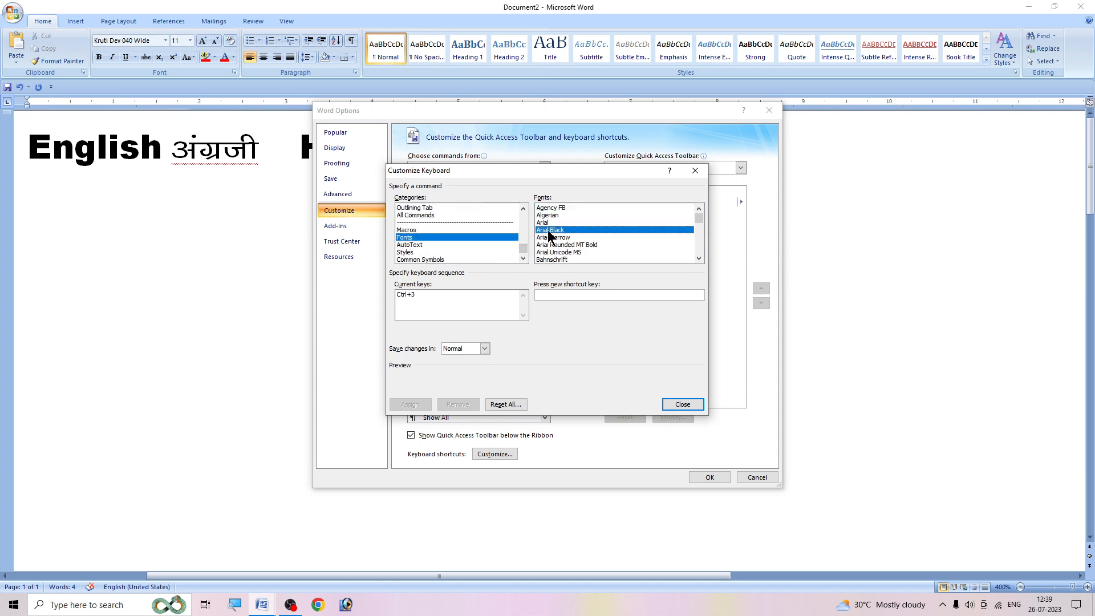
left_click(408, 296)
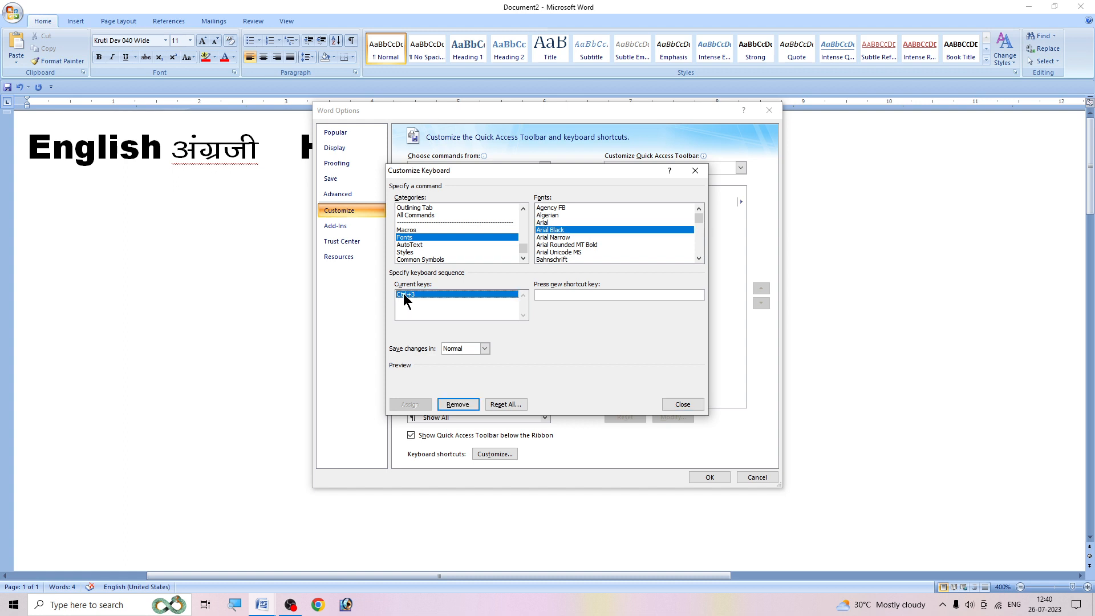
left_click(456, 405)
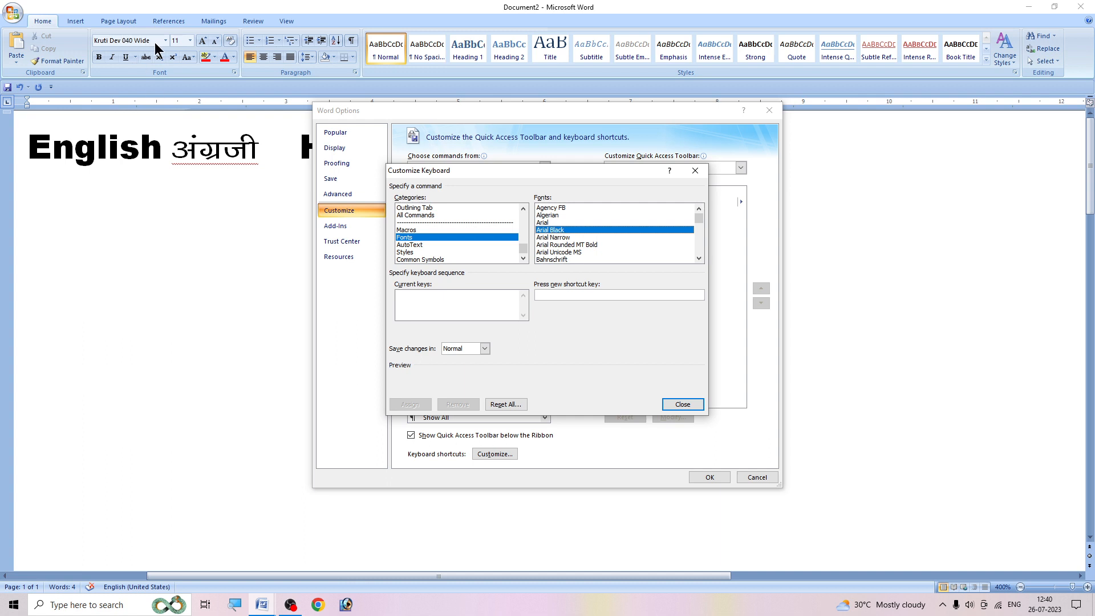
left_click(664, 402)
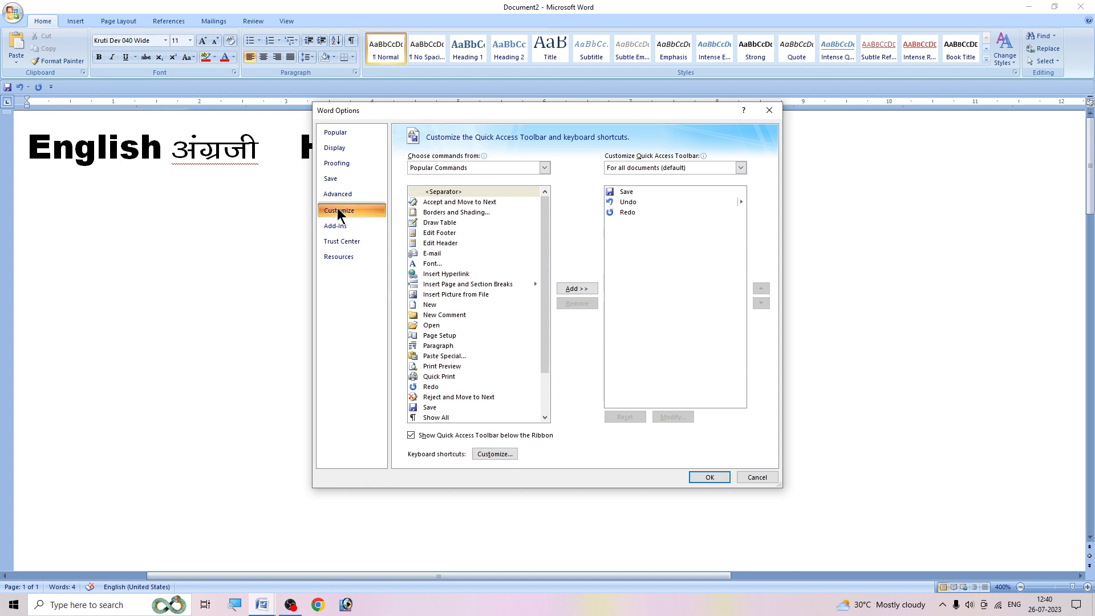
- Remove the Ctrl+4 keyboard shortcut from the Kruti Dev 040 Wide font and accept the Word Options
left_click(495, 454)
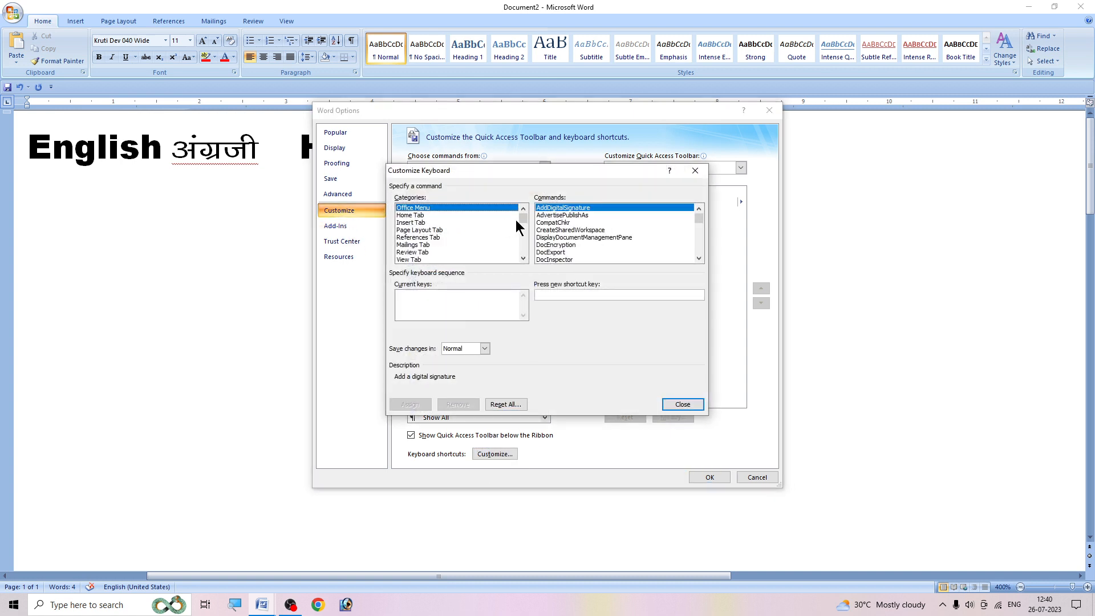
left_click_drag(520, 221, 508, 259)
left_click(411, 237)
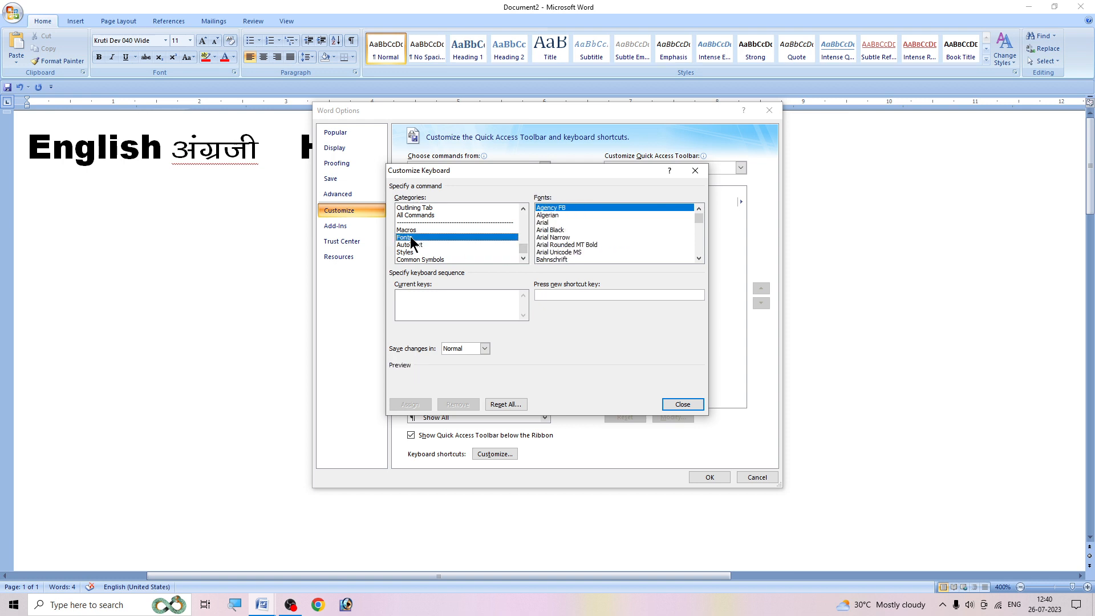
left_click(699, 258)
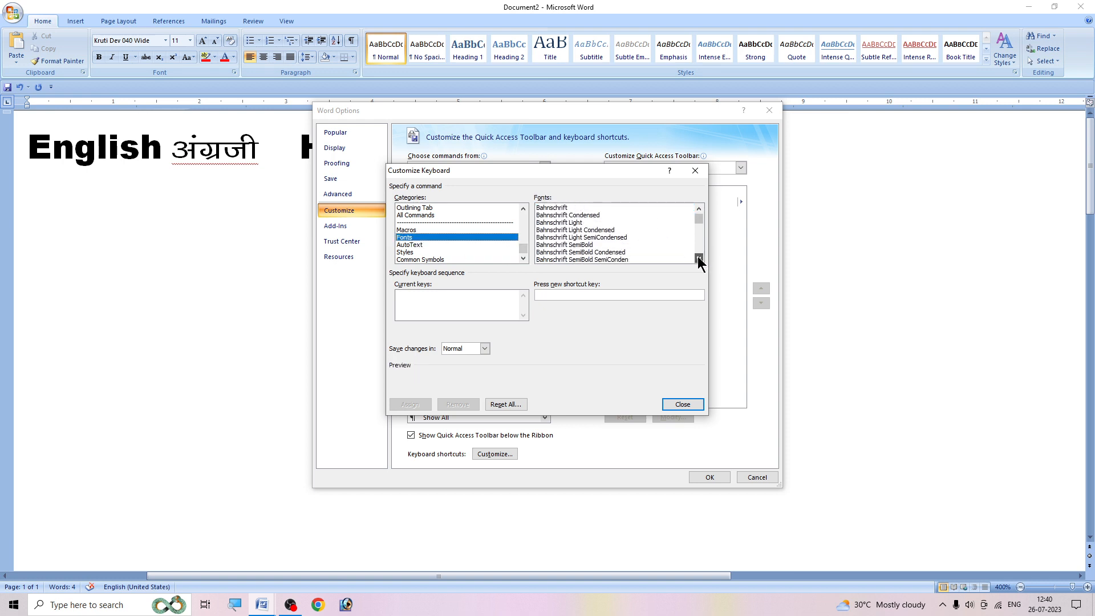
left_click_drag(698, 258, 699, 258)
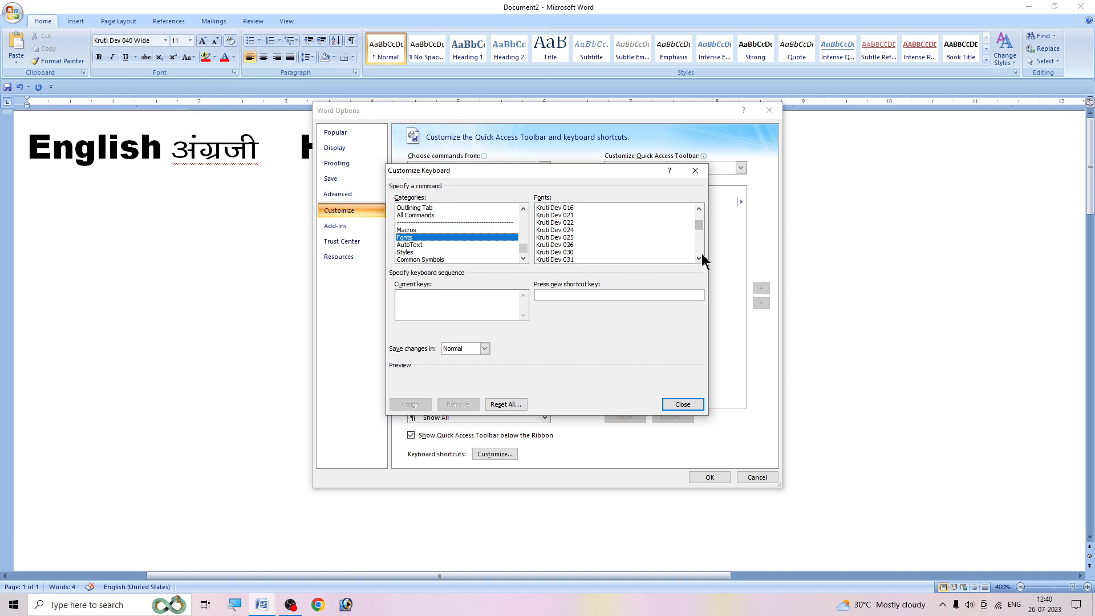
left_click(699, 259)
left_click(583, 253)
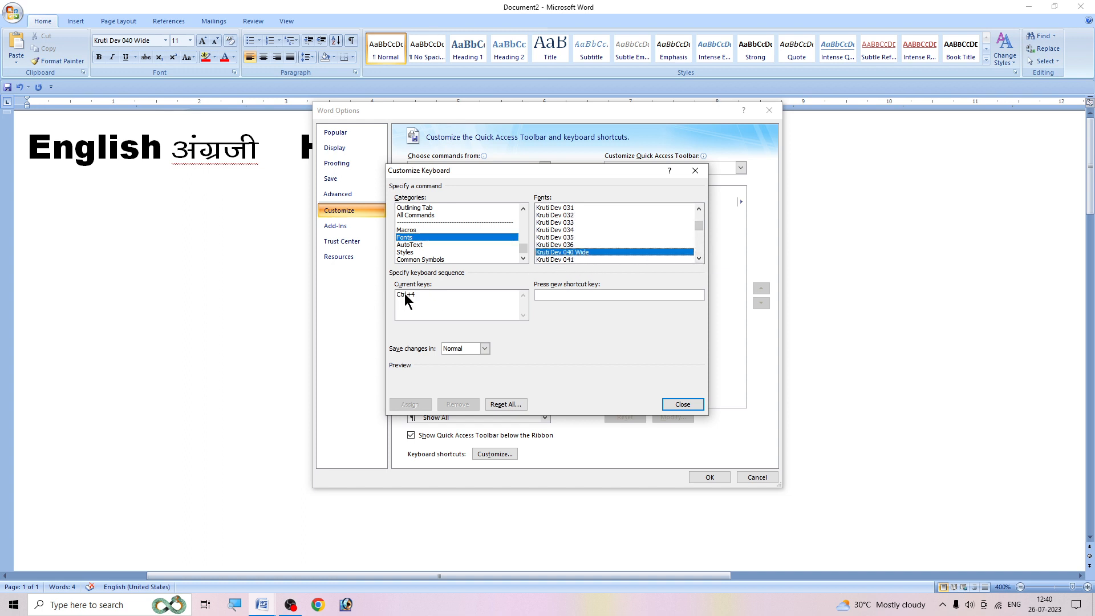
left_click(411, 295)
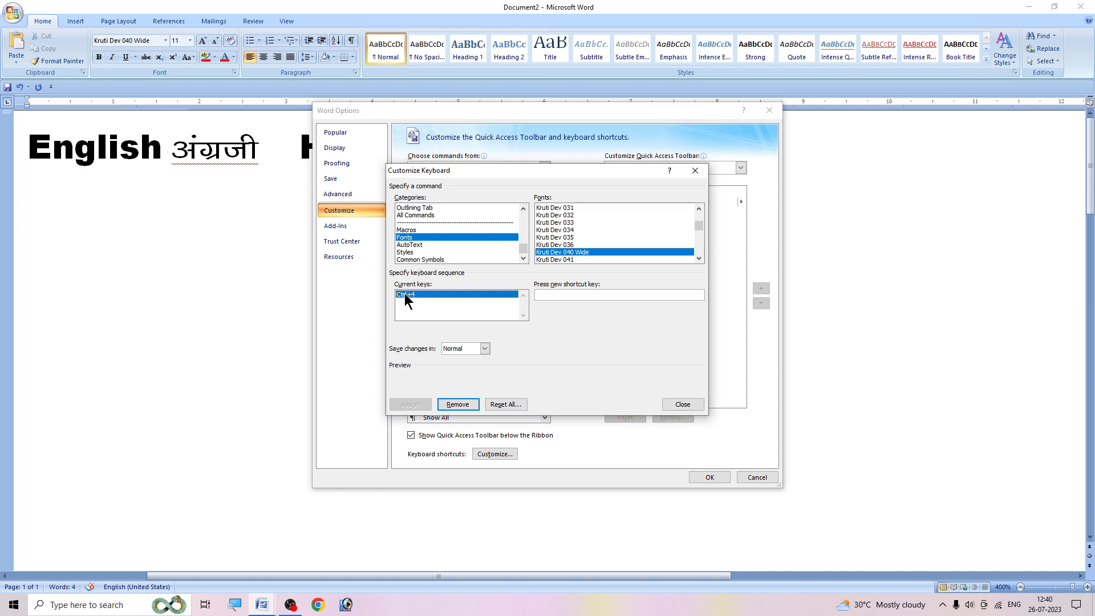
left_click(460, 405)
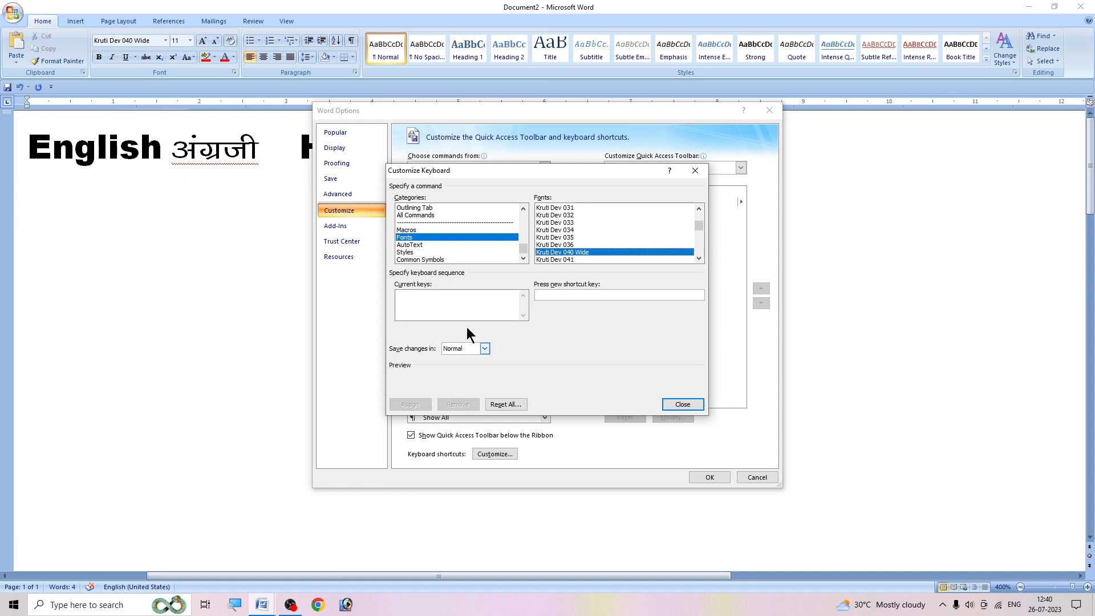
left_click(683, 405)
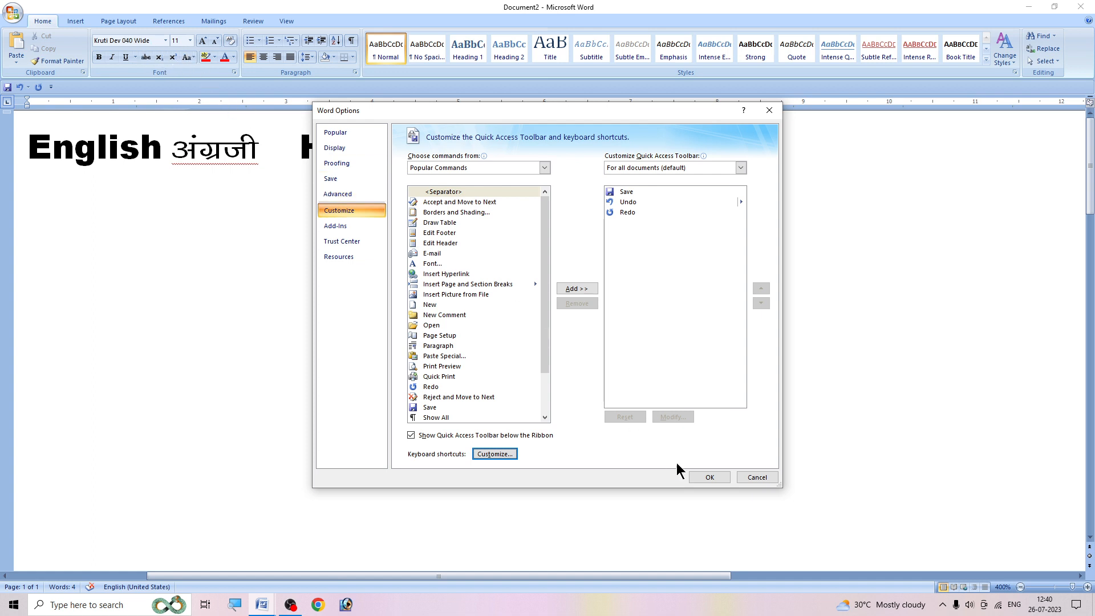
left_click(711, 477)
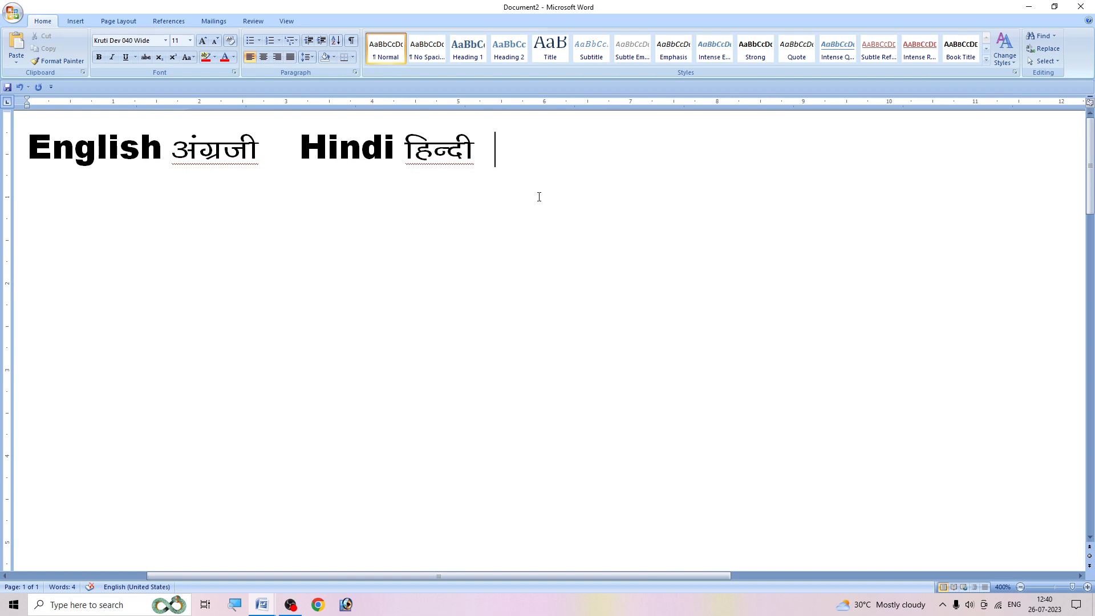
- Choose the font for new text after "हिन्दी" from the font list, first Arial Black and finally Arial
left_click(165, 40)
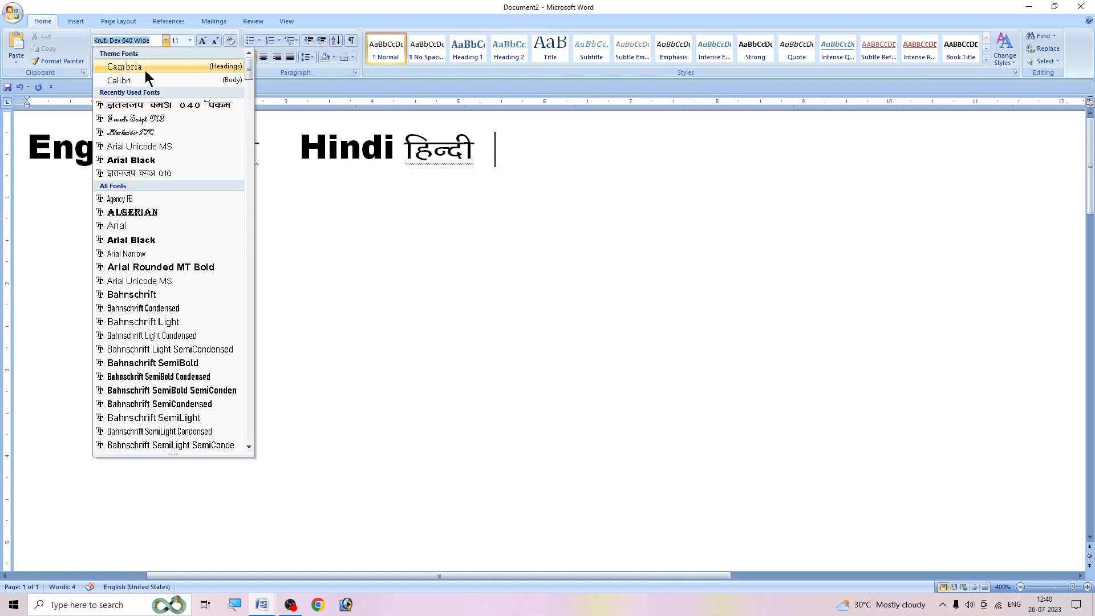
left_click(137, 161)
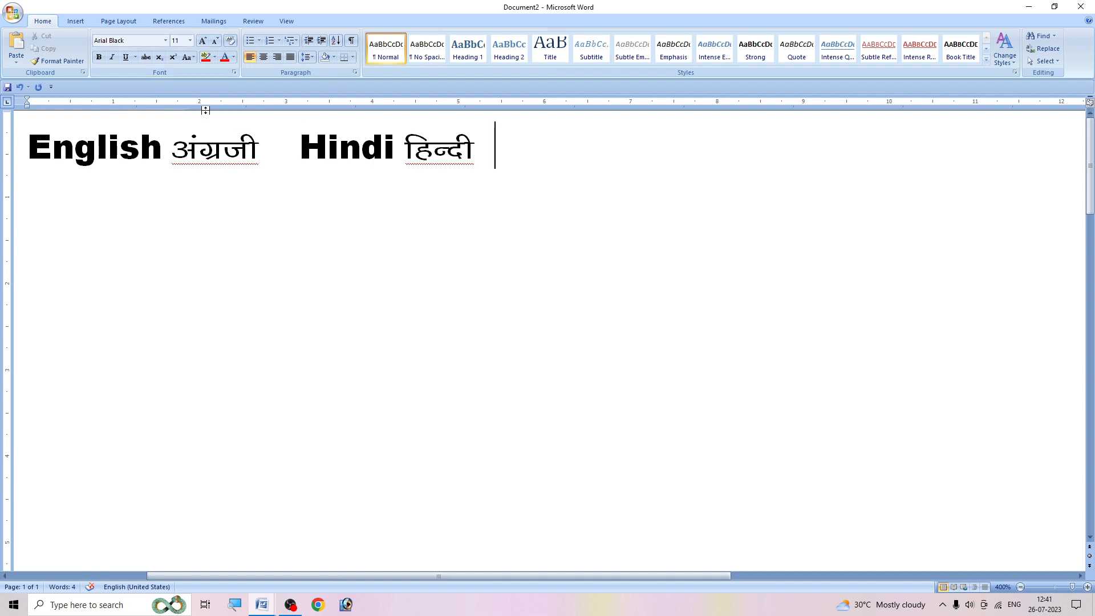
left_click(166, 40)
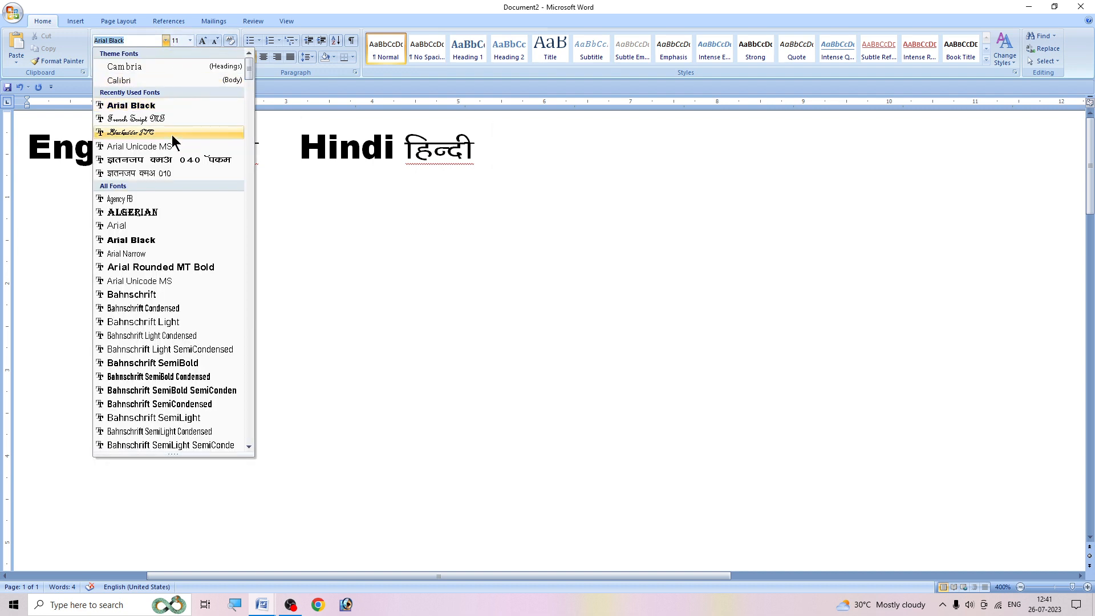
left_click(125, 225)
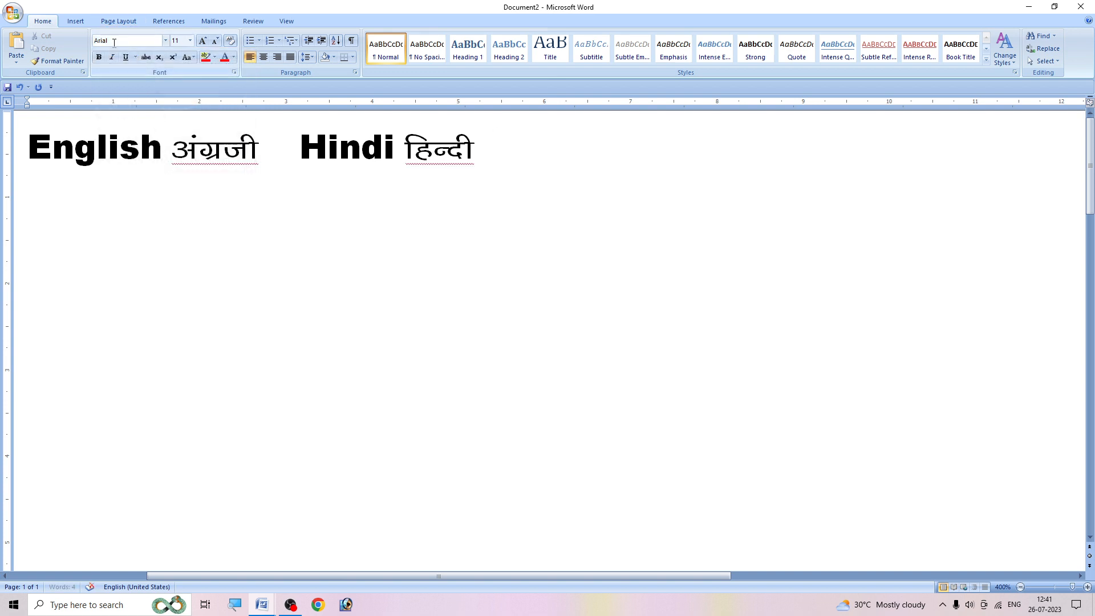